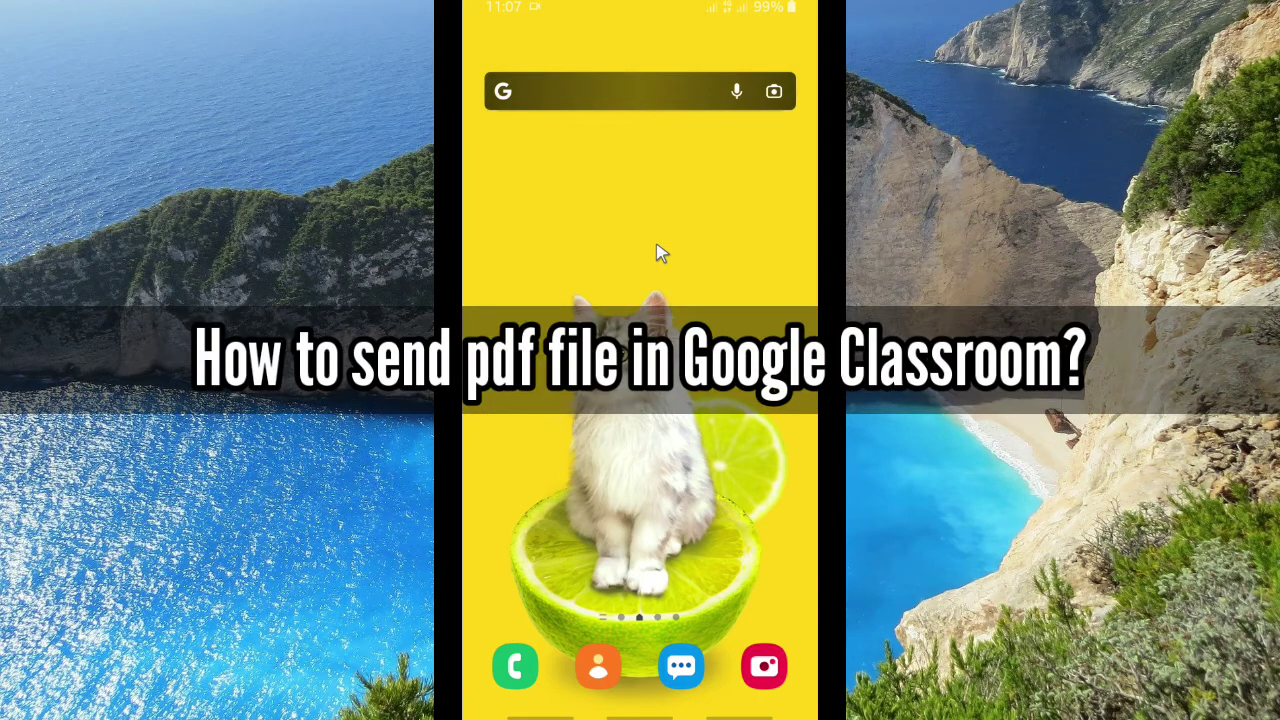
- Swipe the Android home screen to the app page that holds Google Classroom
{"action": "scroll", "coordinate": [656, 243], "scroll_direction": "down", "scroll_amount": 1}
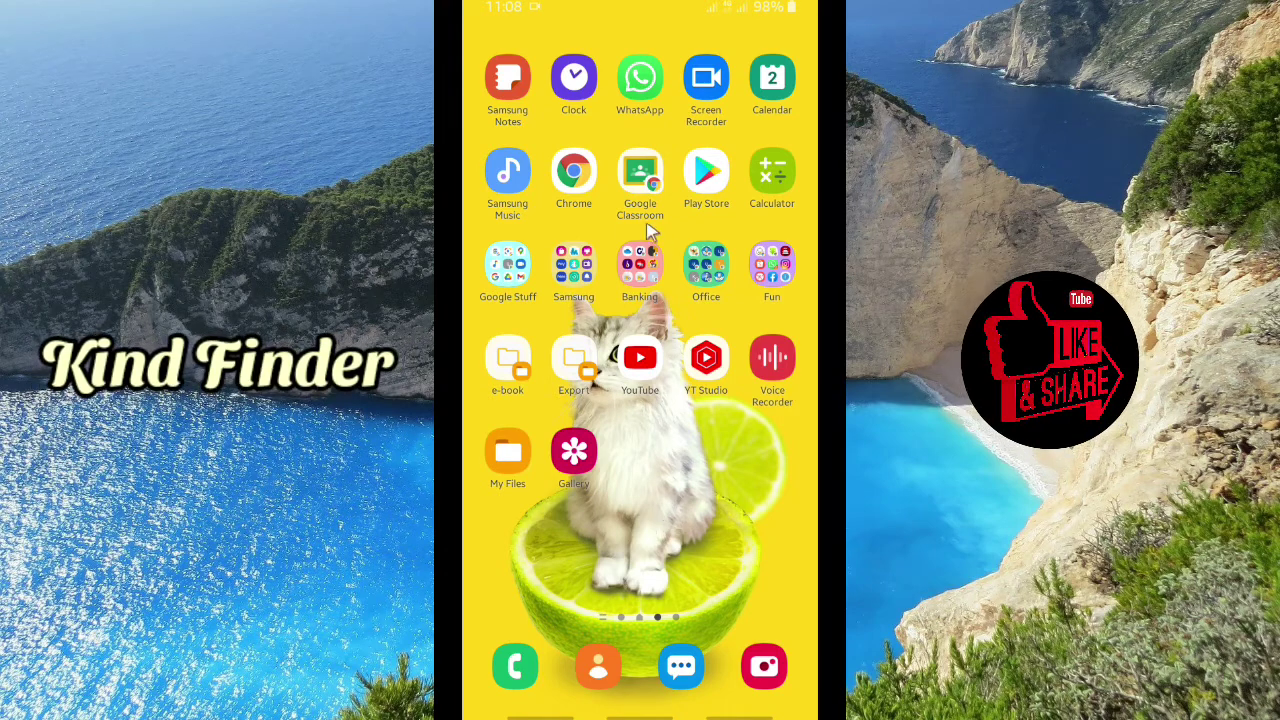
- Bring the Classroom browser page back full screen from recent apps, showing the Kind Finder class
{"action": "left_click", "coordinate": [540, 716]}
{"action": "left_click", "coordinate": [643, 329]}
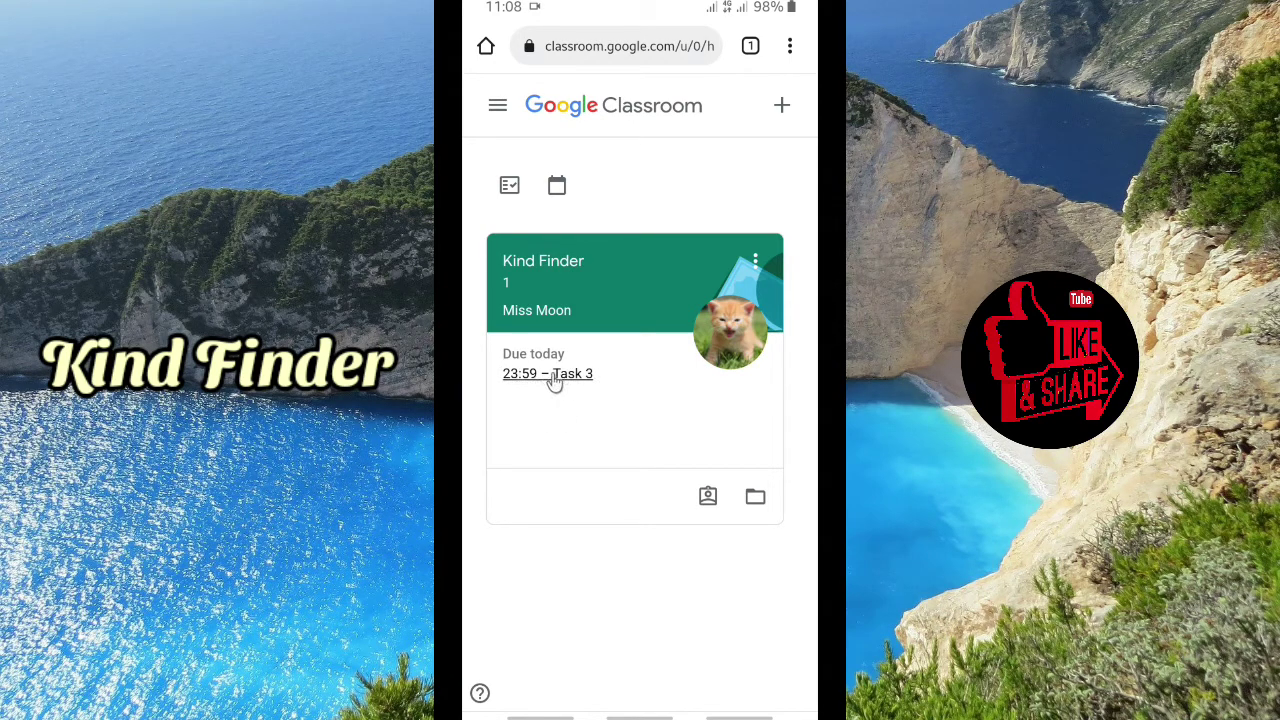
- Open Task 3 and start attaching a file from the phone, reaching the app chooser
{"action": "left_click", "coordinate": [555, 380]}
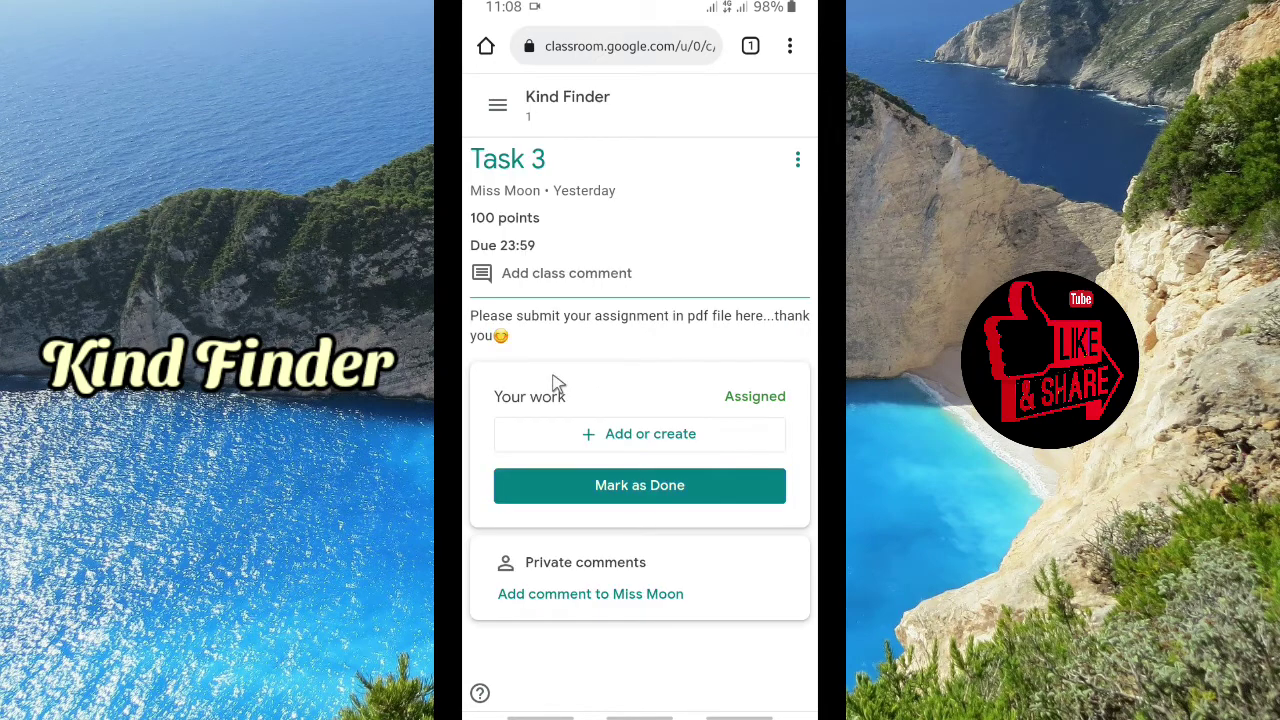
{"action": "left_click", "coordinate": [642, 443]}
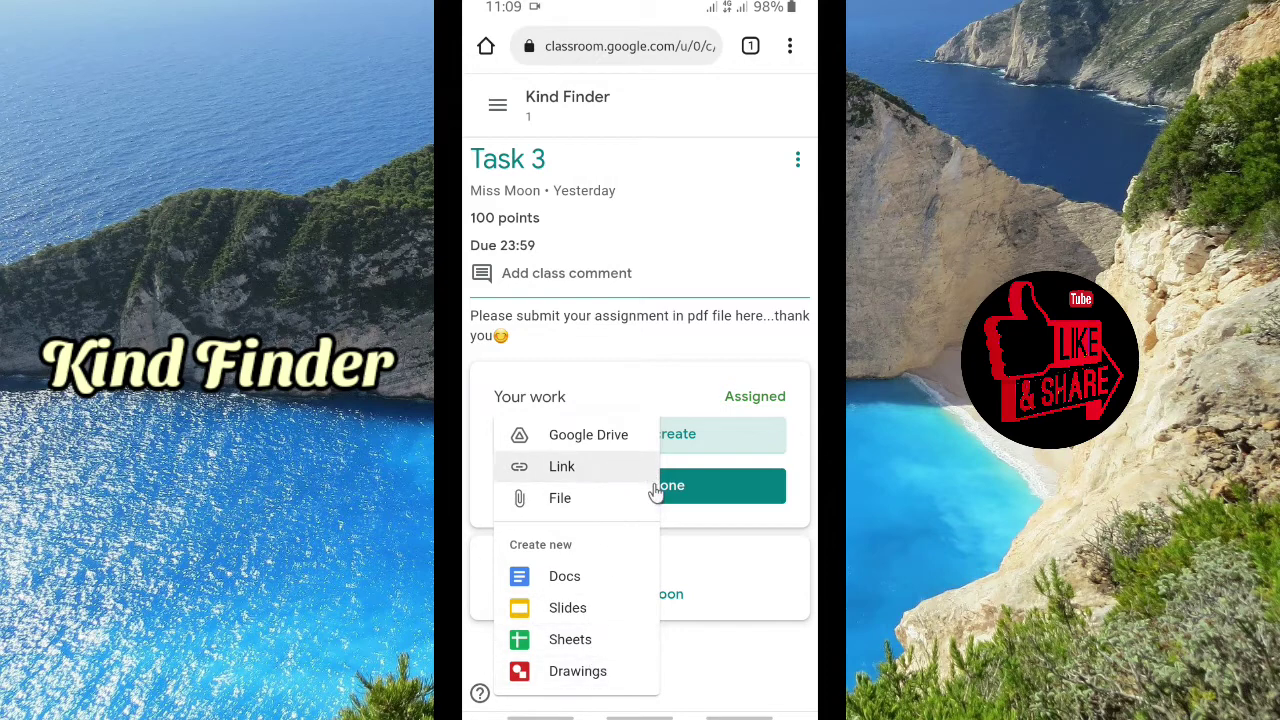
{"action": "left_click", "coordinate": [563, 500]}
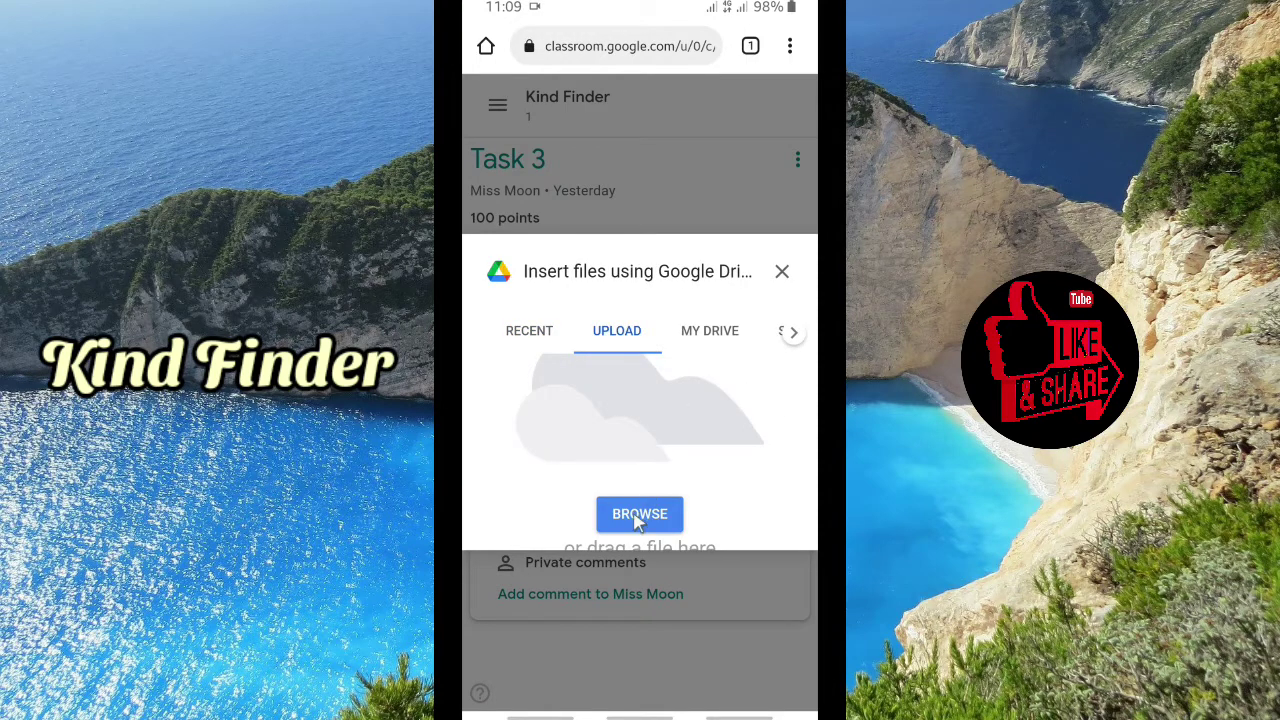
{"action": "left_click", "coordinate": [635, 519]}
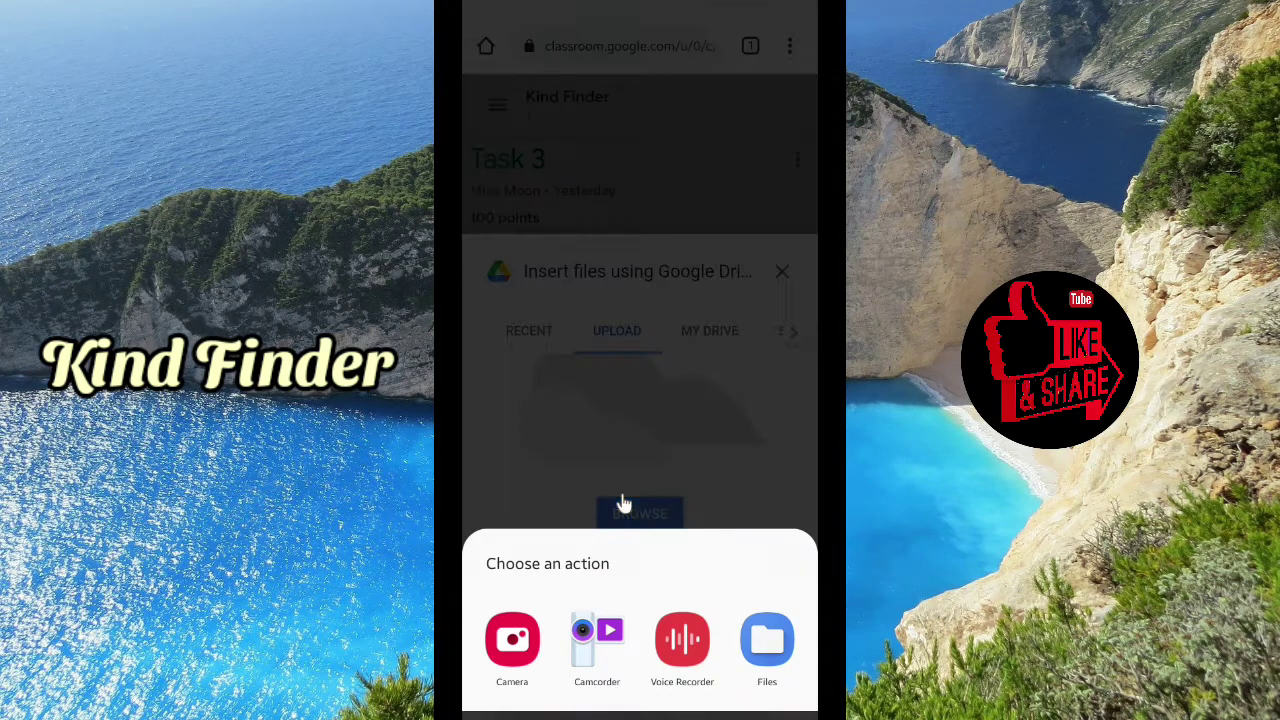
- Search the Files app for 'pdf' and attach 11-20-2019-19.44.39.pdf to Task 3
{"action": "left_click", "coordinate": [762, 620]}
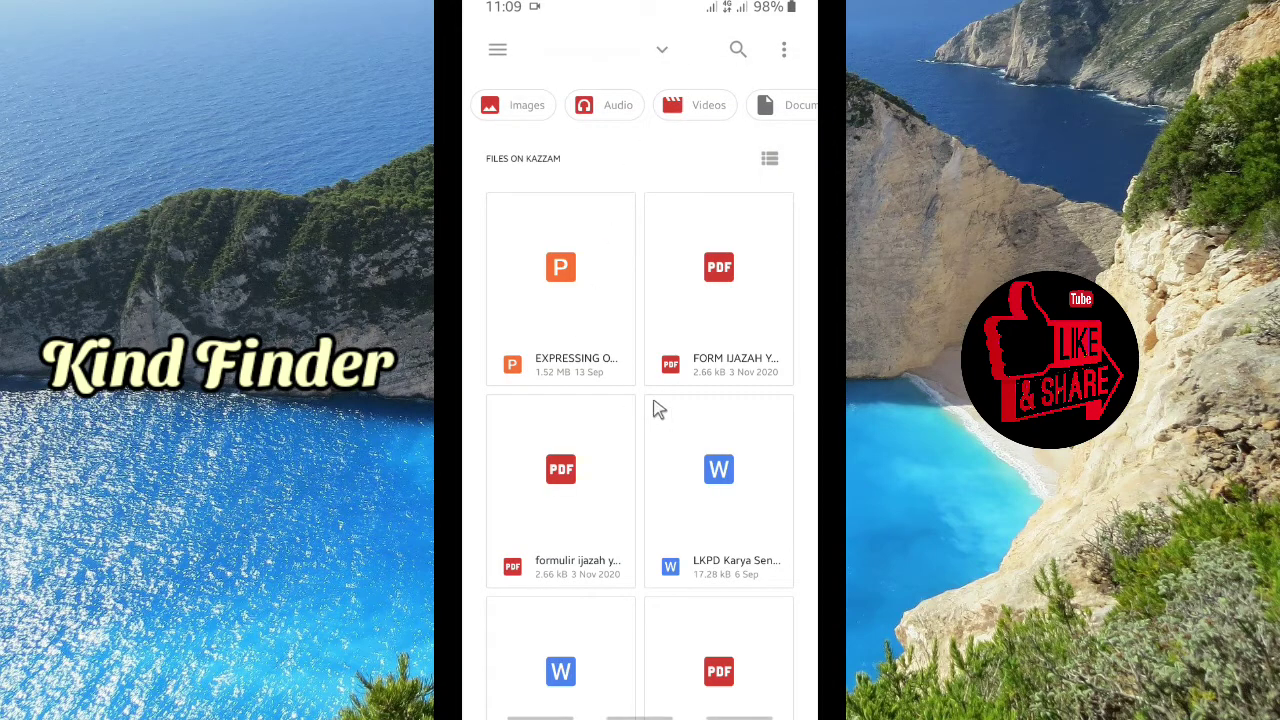
{"action": "scroll", "coordinate": [655, 409], "scroll_direction": "down", "scroll_amount": 2}
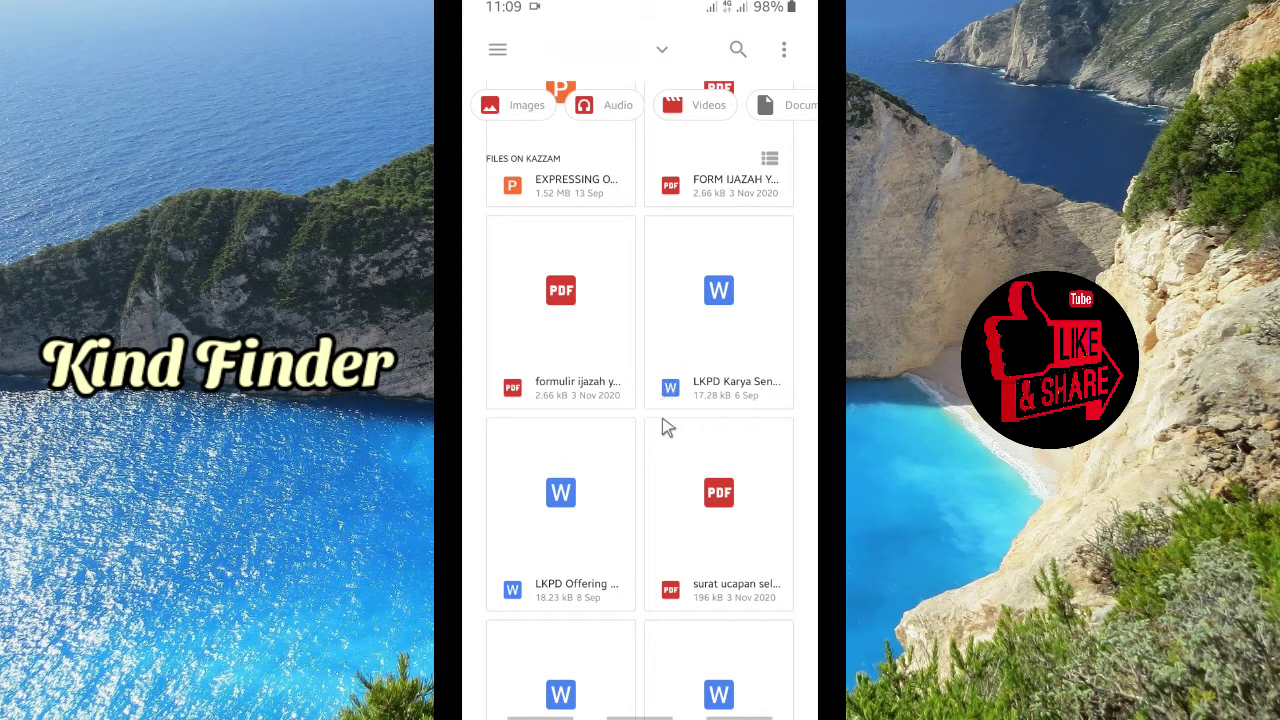
{"action": "scroll", "coordinate": [670, 440], "scroll_direction": "up", "scroll_amount": 2}
{"action": "left_click", "coordinate": [738, 50]}
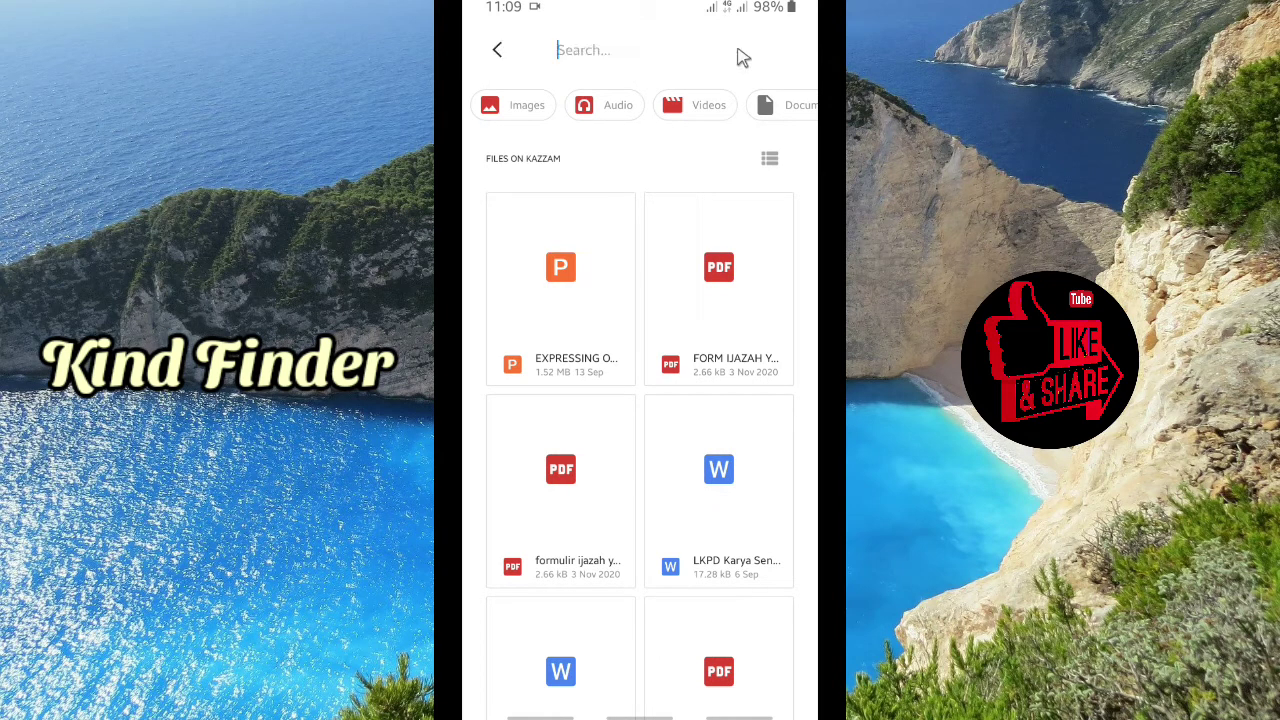
{"action": "left_click", "coordinate": [627, 167]}
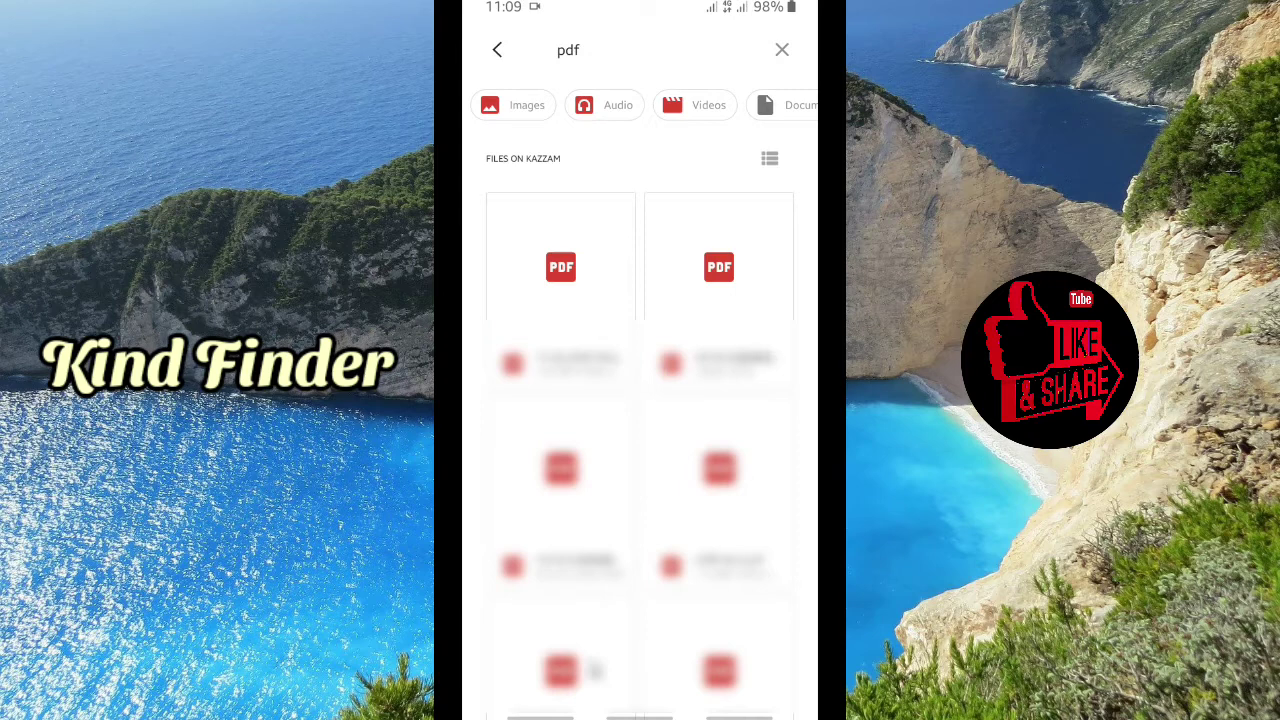
{"action": "left_click", "coordinate": [563, 316]}
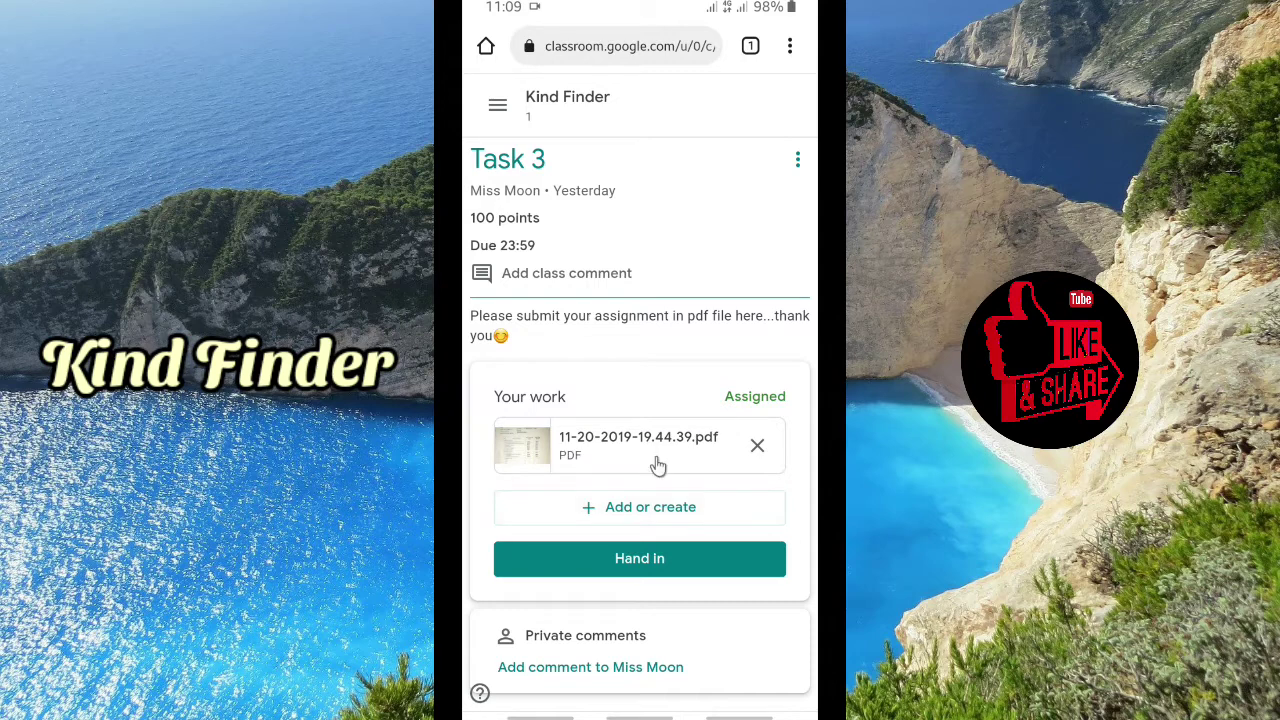
- Hand in Task 3 with 11-20-2019-19.44.39.pdf and confirm the submission
{"action": "left_click", "coordinate": [638, 562]}
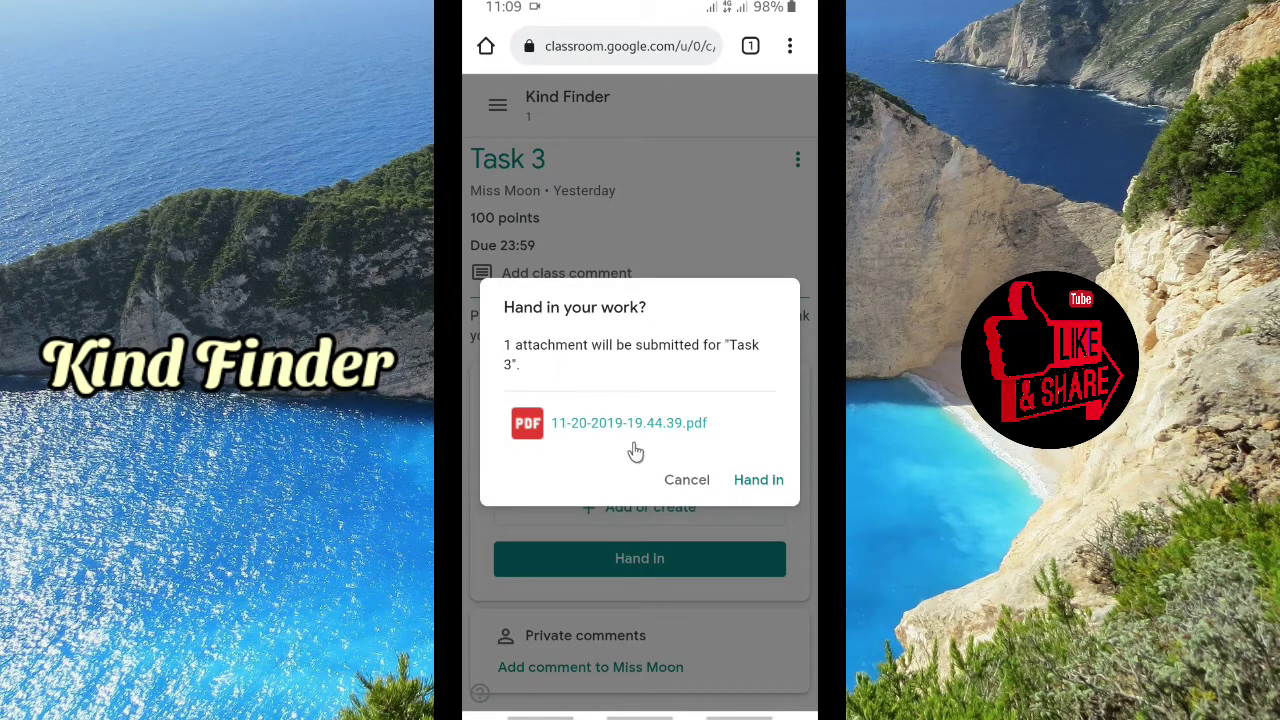
{"action": "left_click", "coordinate": [758, 482]}
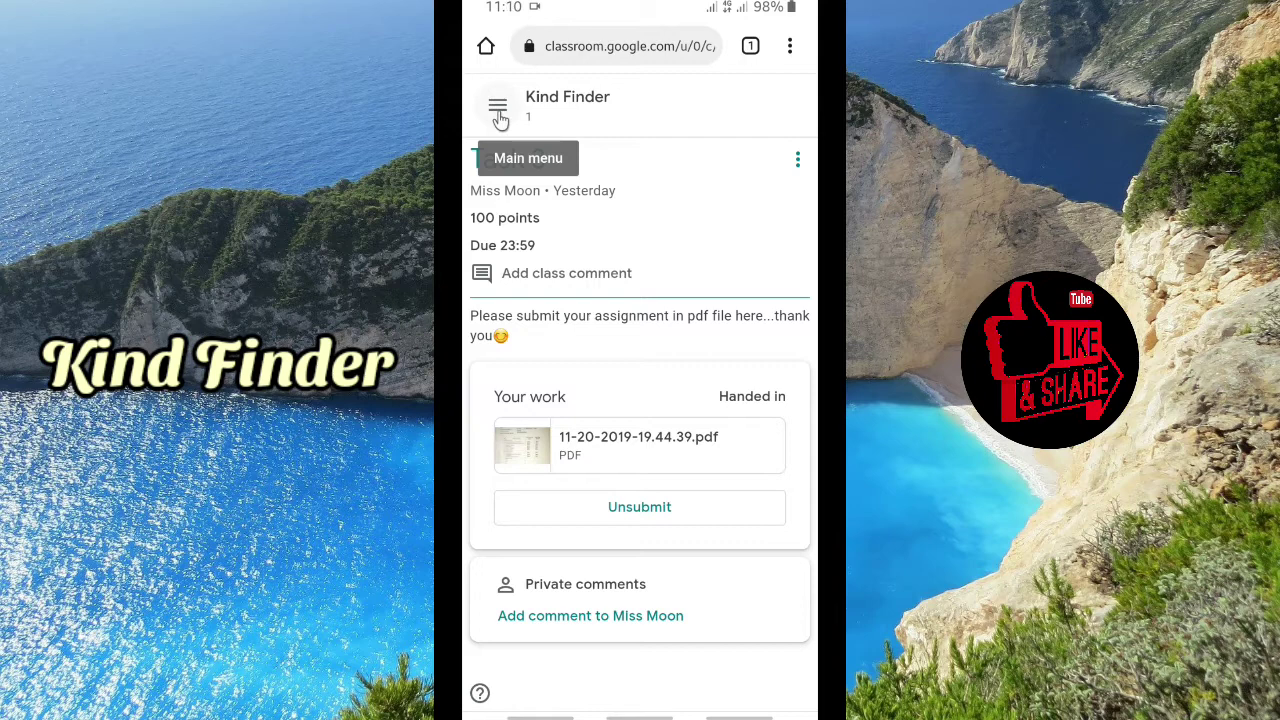
- Switch to the other Google account and look over its Nice Finder, Kind Finder and Good Finder classes
{"action": "left_click", "coordinate": [498, 108]}
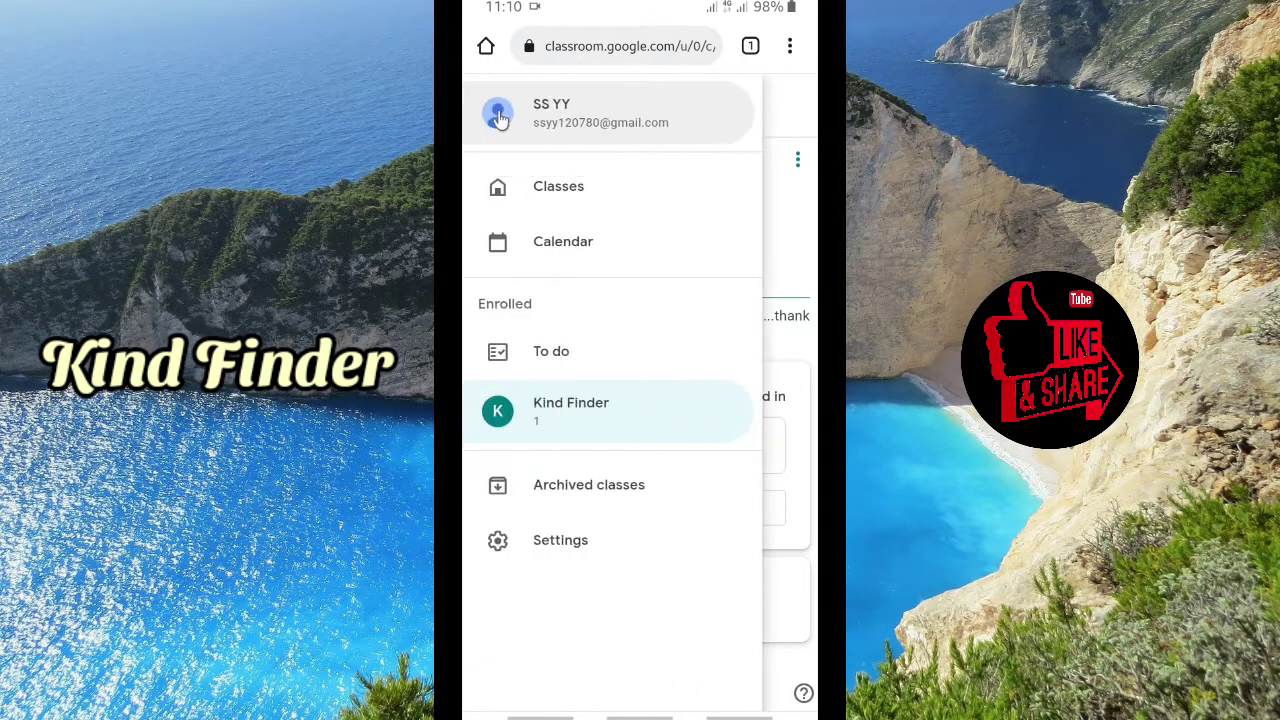
{"action": "left_click", "coordinate": [630, 118]}
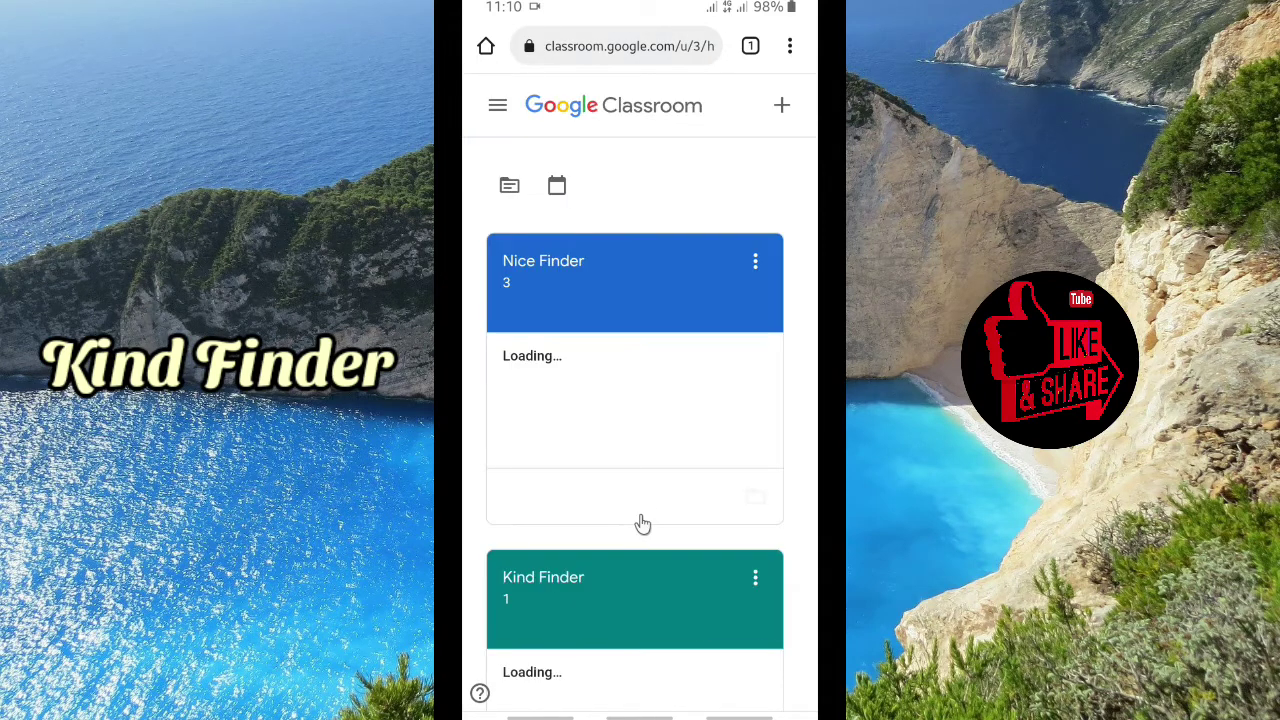
{"action": "scroll", "coordinate": [606, 409], "scroll_direction": "down", "scroll_amount": 5}
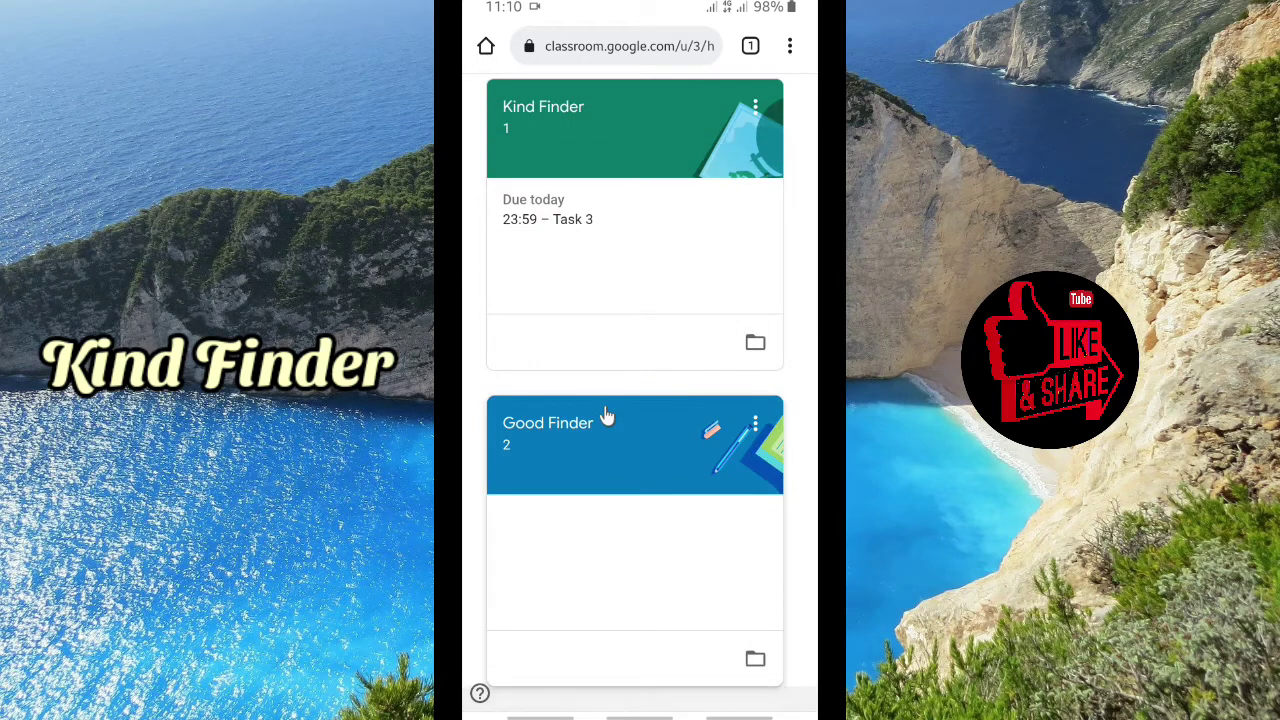
{"action": "scroll", "coordinate": [600, 412], "scroll_direction": "up", "scroll_amount": 3}
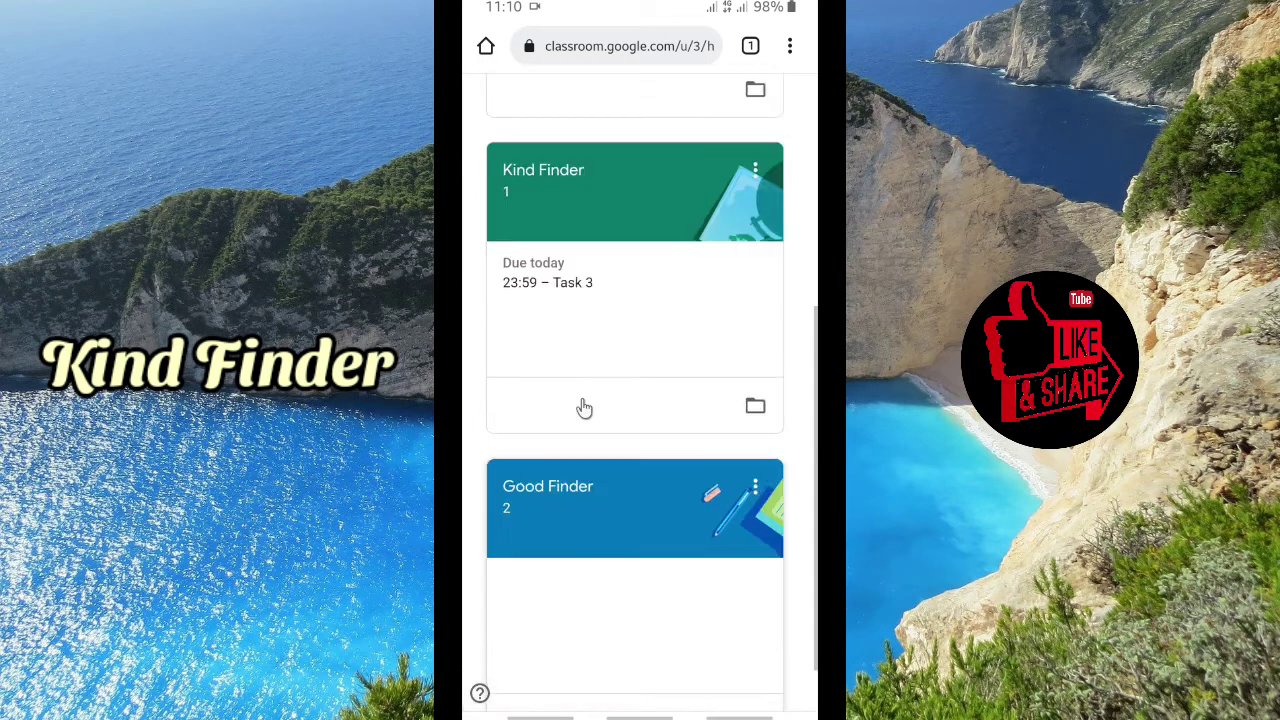
{"action": "scroll", "coordinate": [585, 408], "scroll_direction": "down", "scroll_amount": 3}
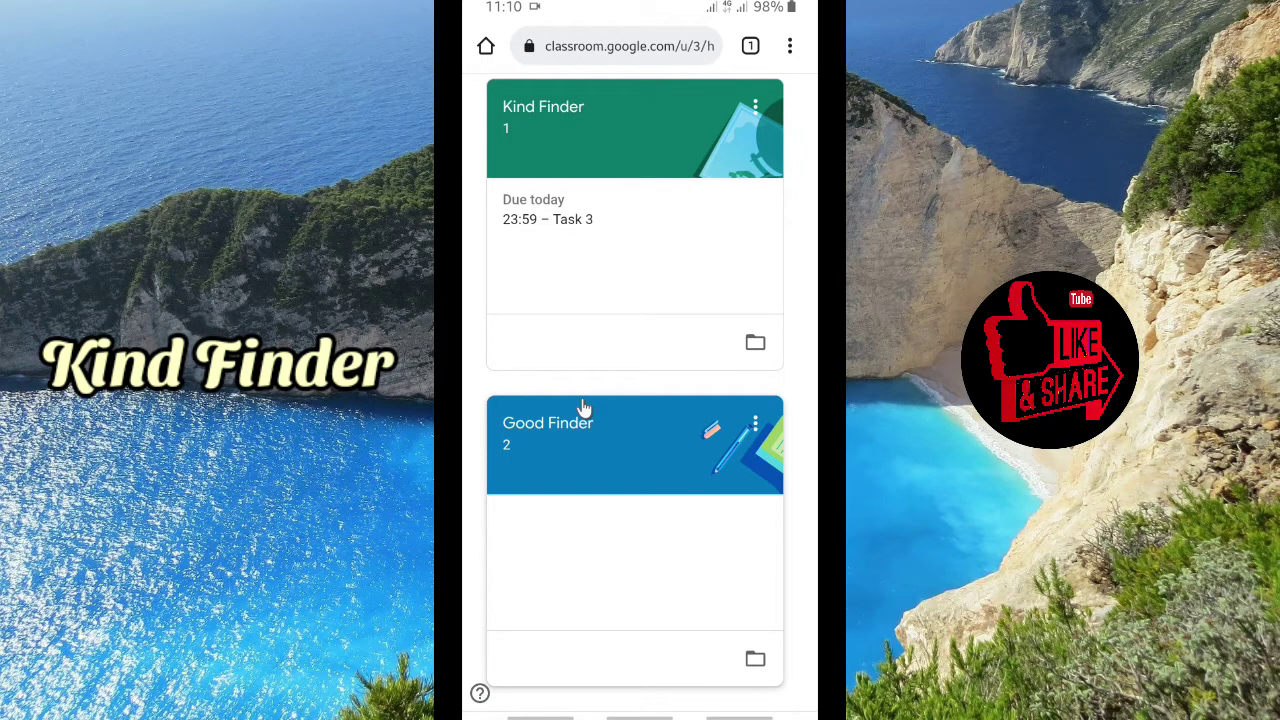
{"action": "scroll", "coordinate": [575, 445], "scroll_direction": "up", "scroll_amount": 2}
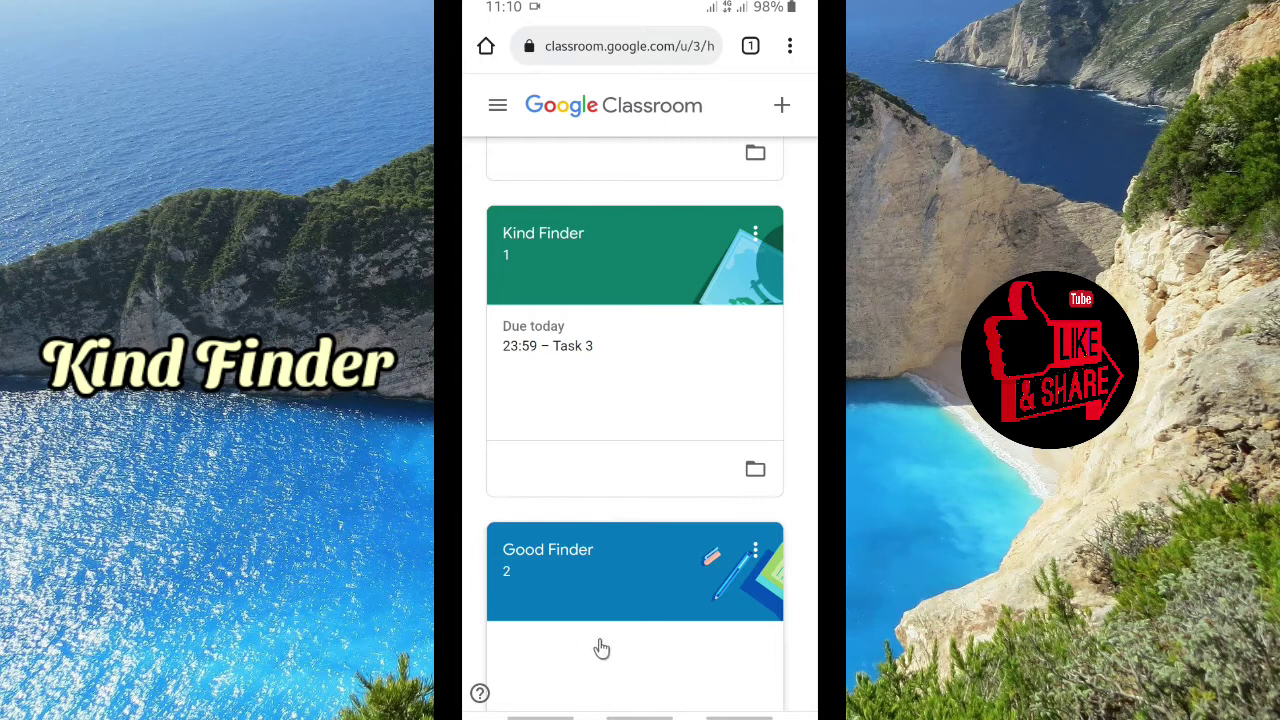
{"action": "scroll", "coordinate": [605, 630], "scroll_direction": "up", "scroll_amount": 3}
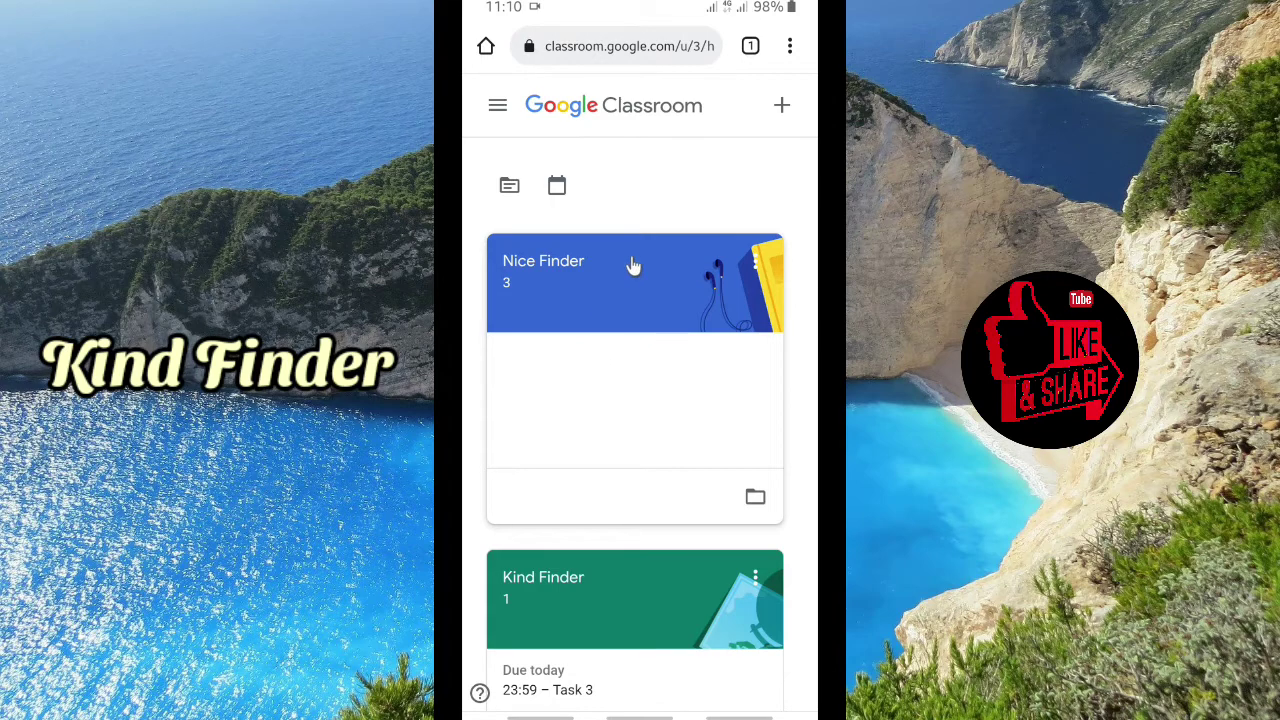
- Go to the Nice Finder class's Classwork page and show the Create menu
{"action": "left_click", "coordinate": [618, 292]}
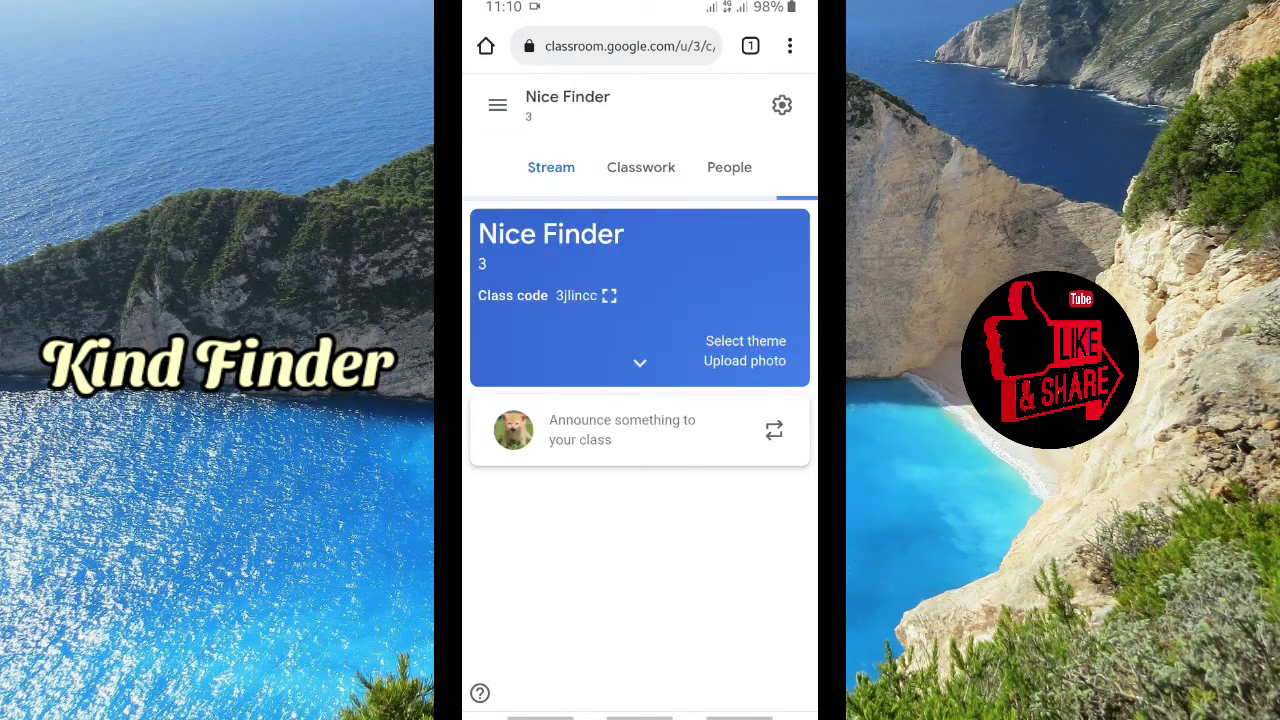
{"action": "left_click", "coordinate": [643, 160]}
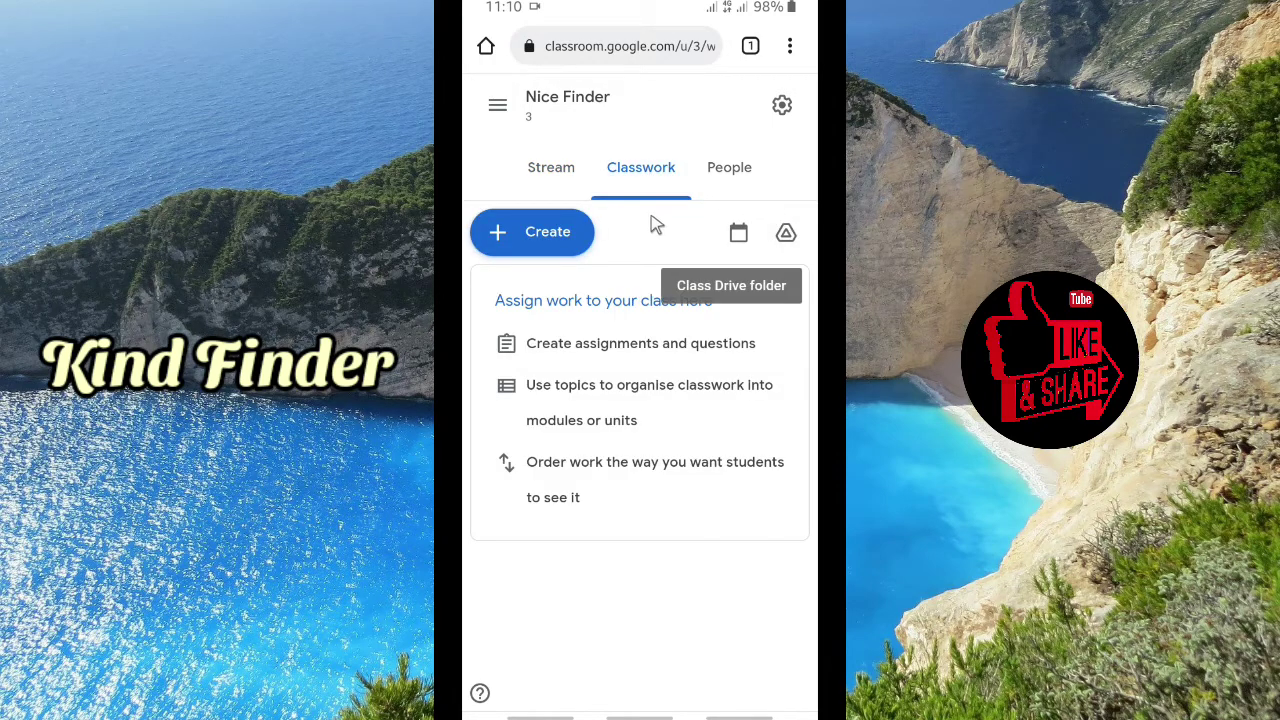
{"action": "left_click", "coordinate": [549, 238]}
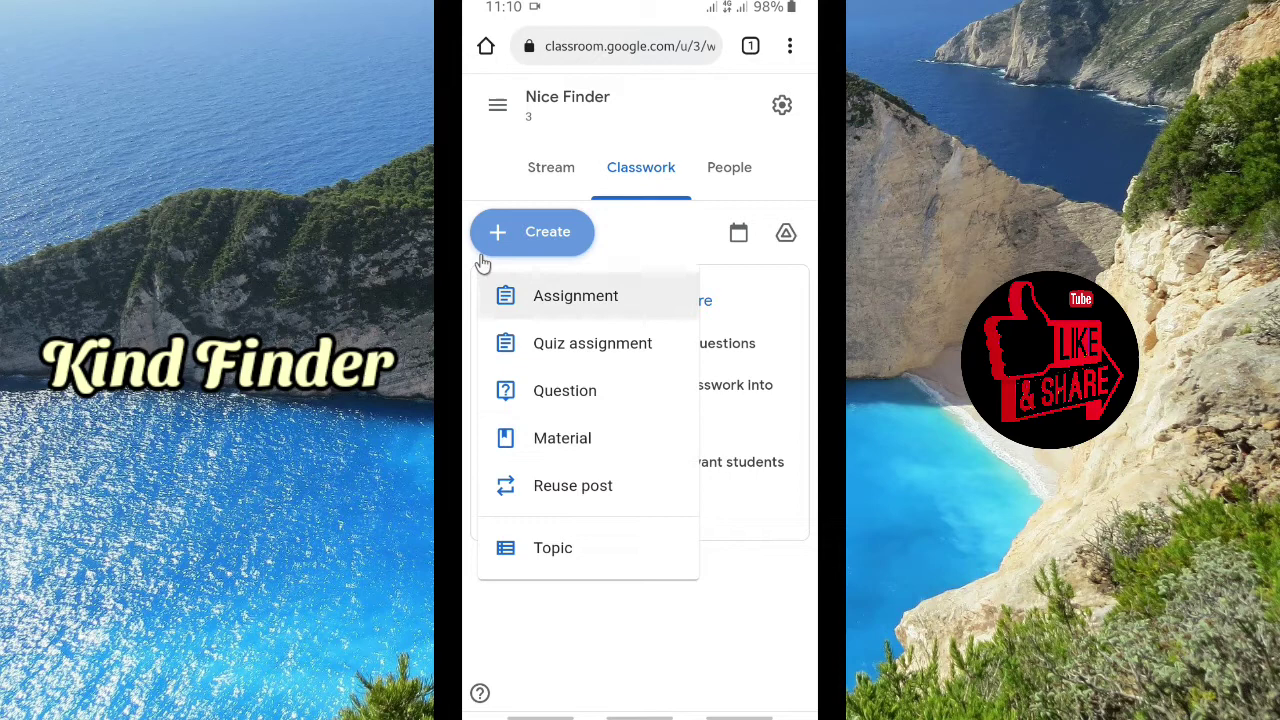
- Create a new assignment titled 'PDF TASK', leaving only Nice Finder selected as its class
{"action": "left_click", "coordinate": [576, 300]}
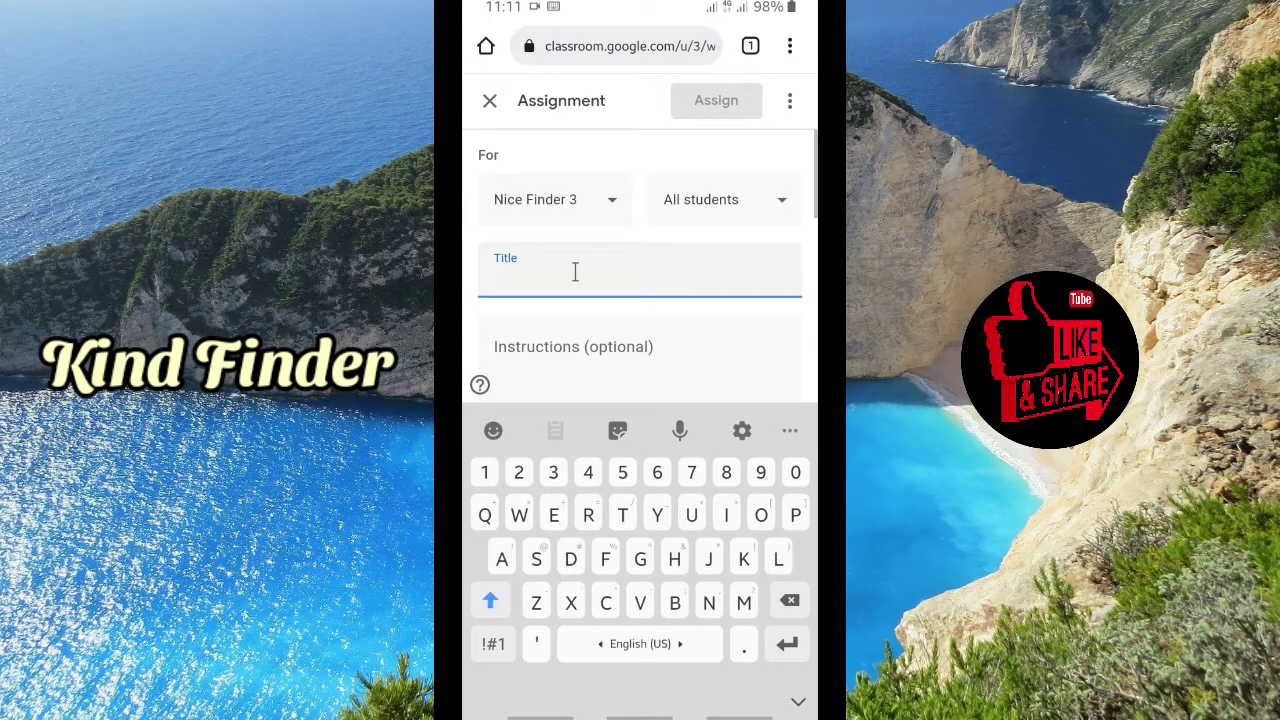
{"action": "type", "text": "PDF"}
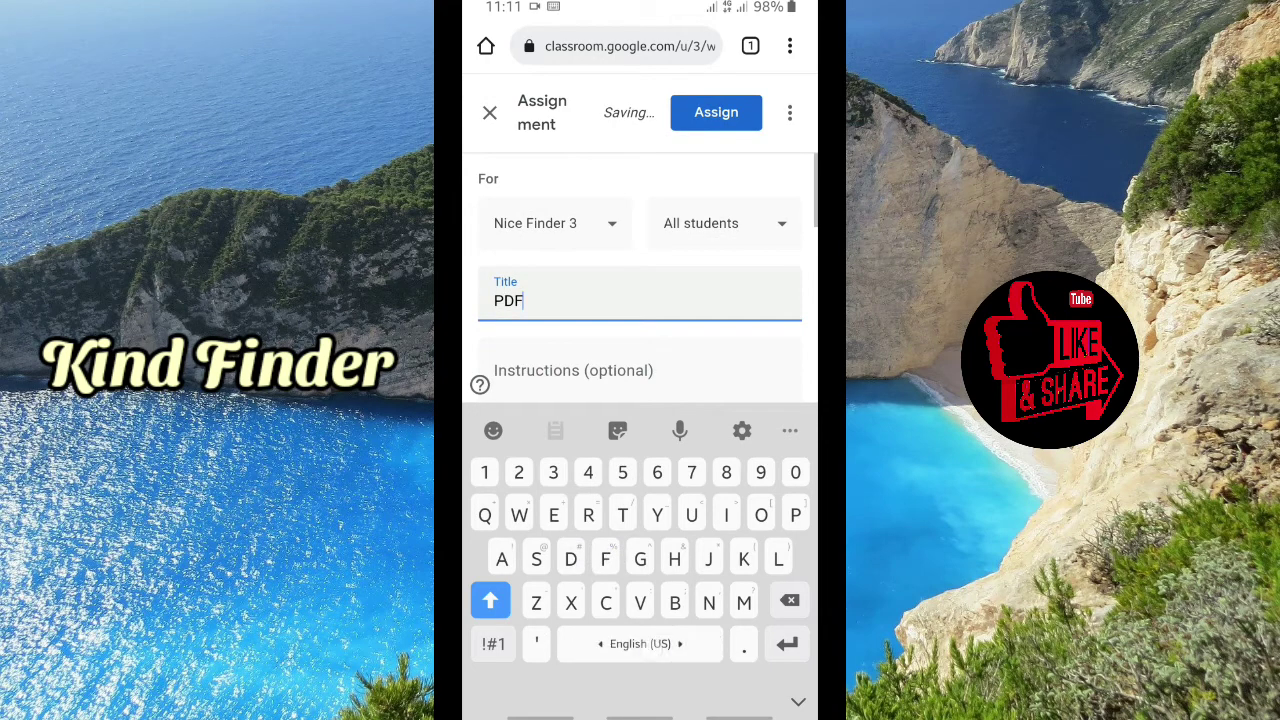
{"action": "type", "text": " TASK"}
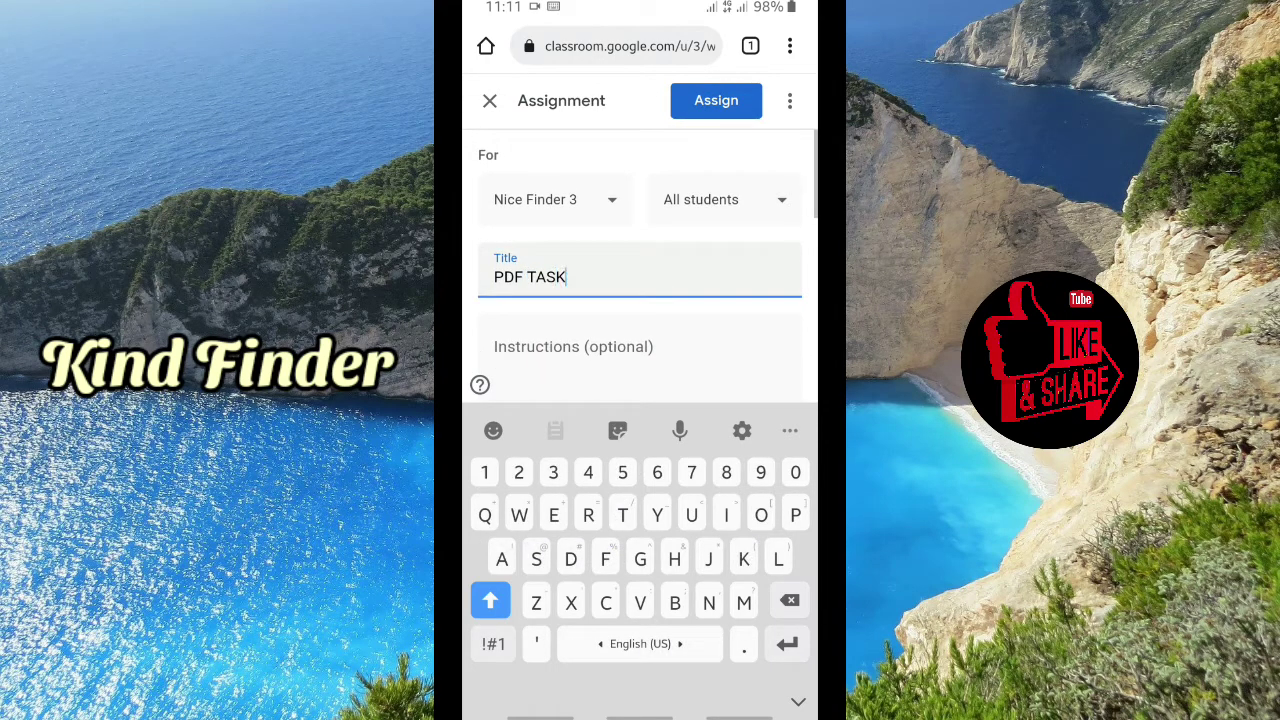
{"action": "left_click", "coordinate": [598, 228]}
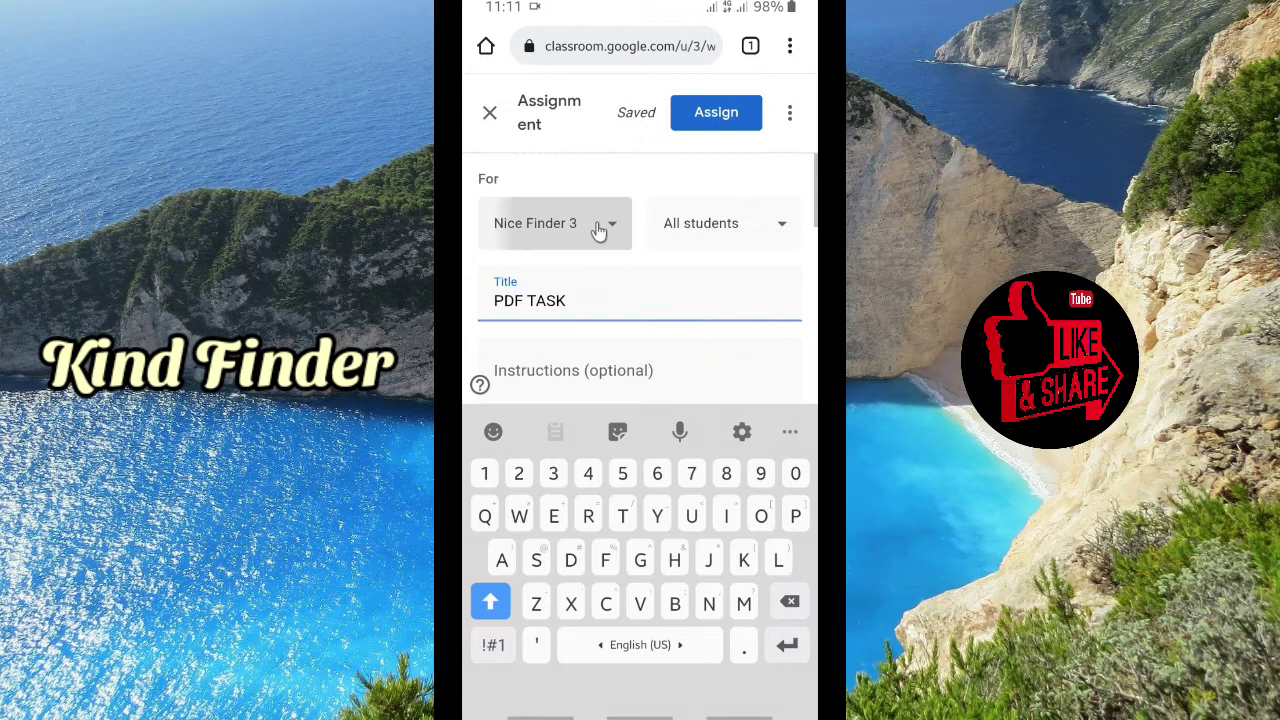
{"action": "left_click", "coordinate": [506, 341]}
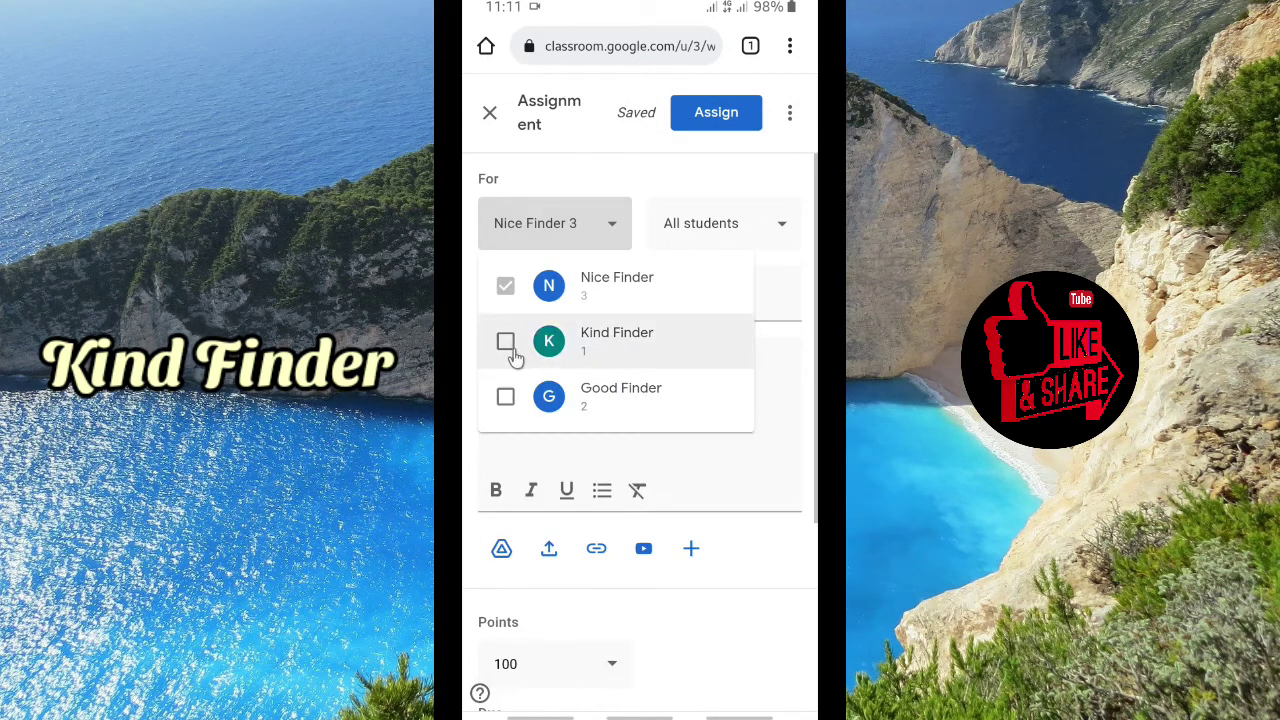
{"action": "left_click", "coordinate": [506, 397]}
{"action": "left_click", "coordinate": [506, 397]}
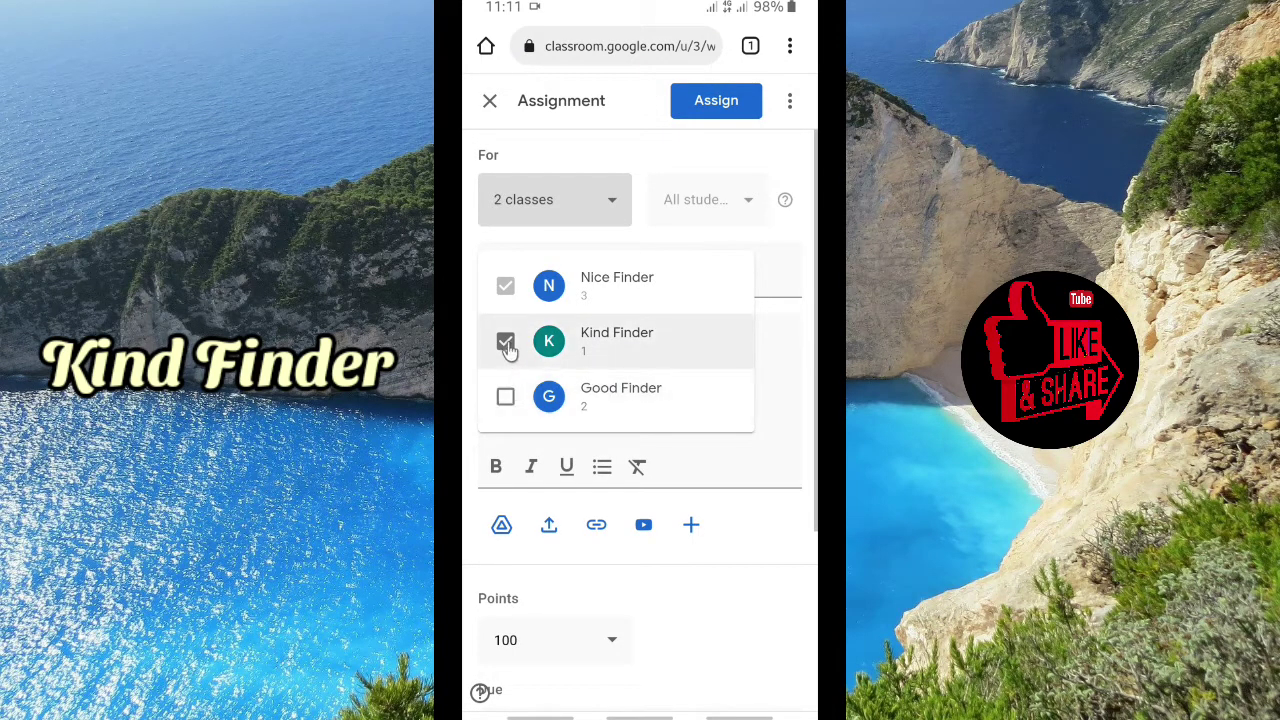
{"action": "left_click", "coordinate": [608, 205]}
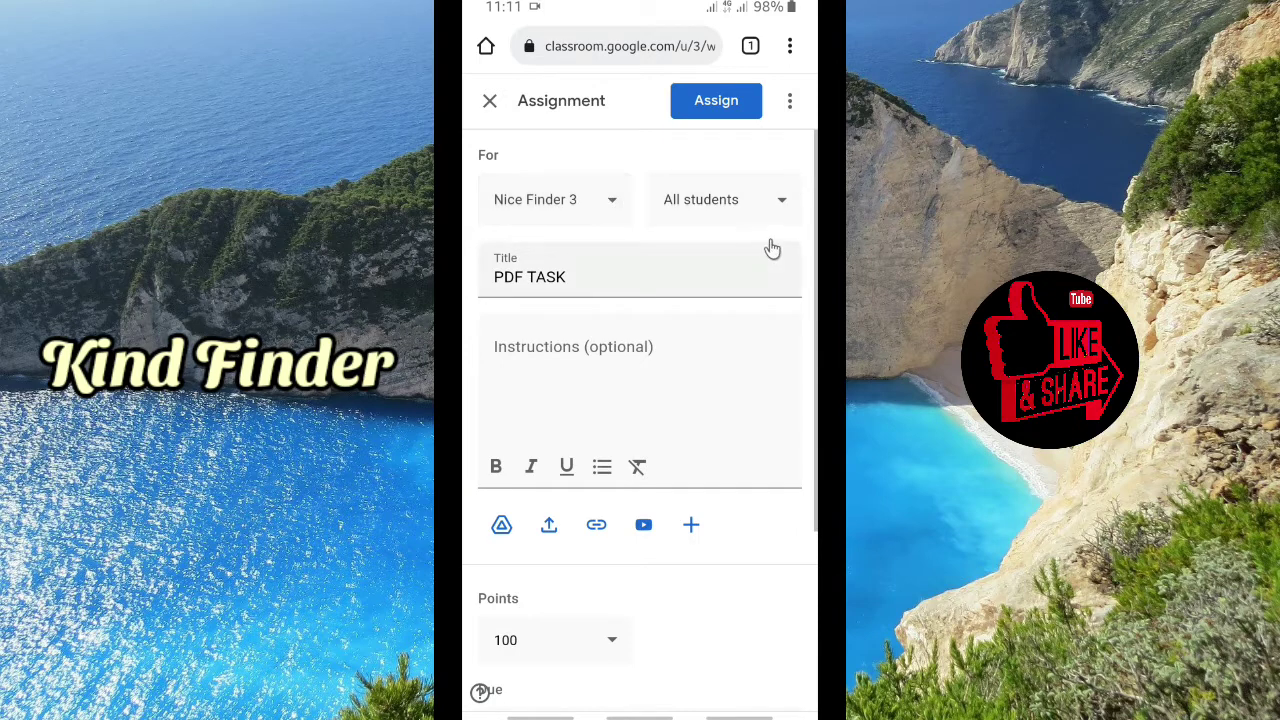
{"action": "left_click", "coordinate": [600, 355]}
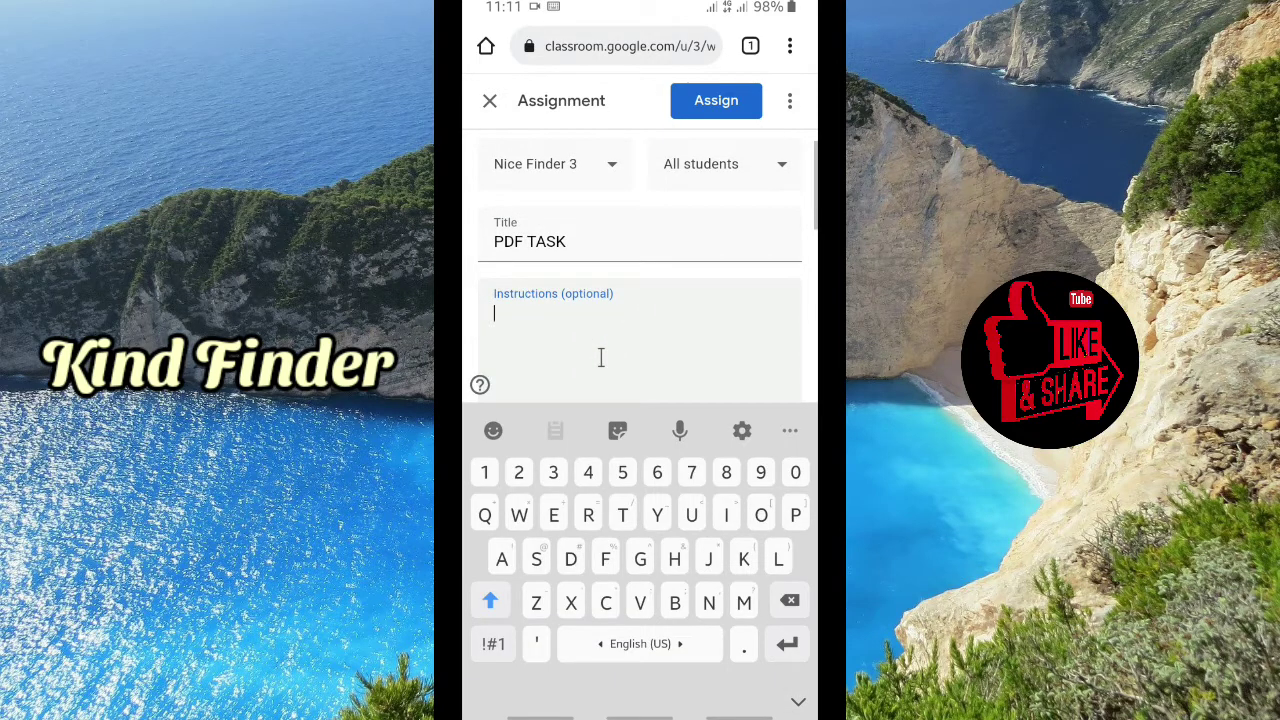
- Enter 'Attach your pdf here' as the PDF TASK assignment's instructions
{"action": "type", "text": "A"}
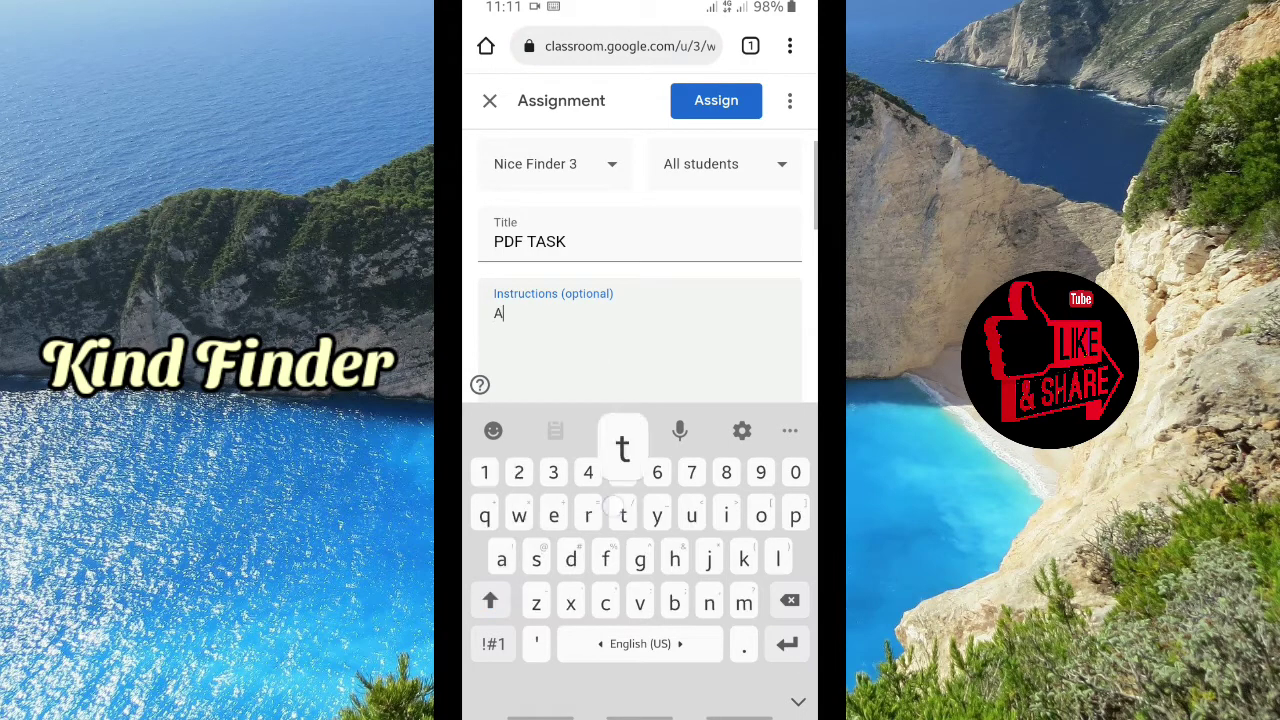
{"action": "type", "text": "ttach"}
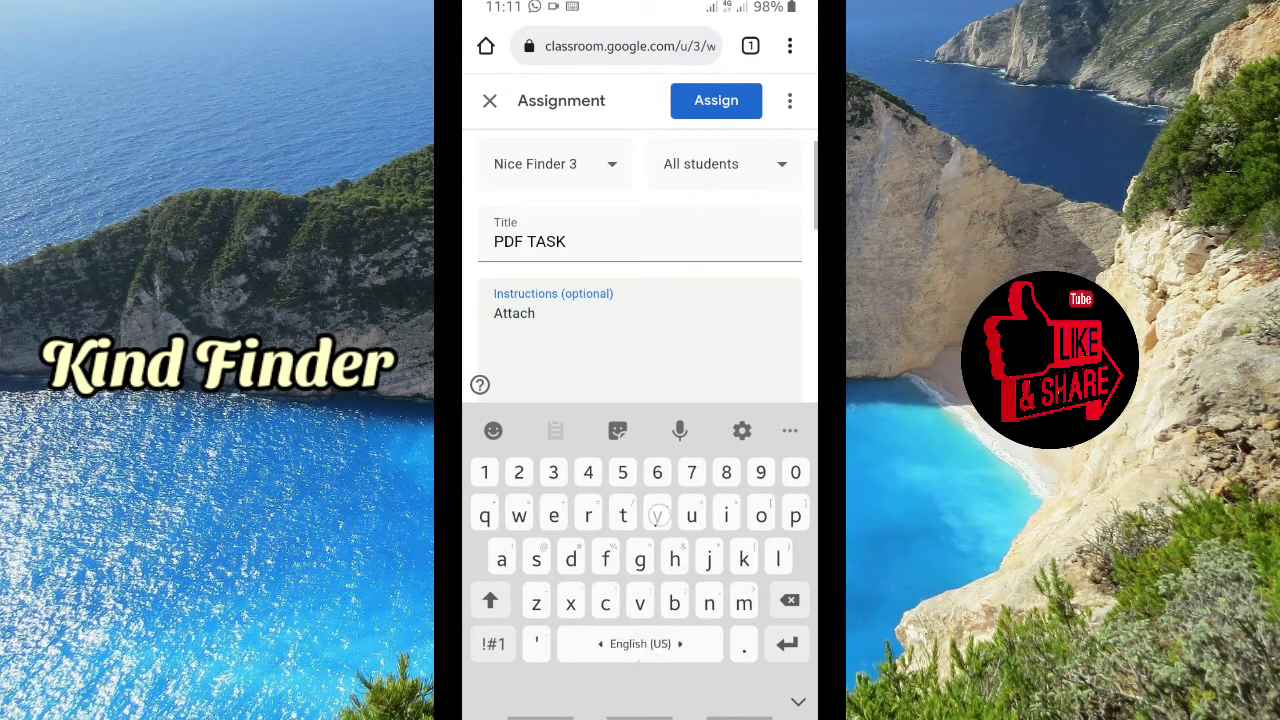
{"action": "type", "text": " your pdf h"}
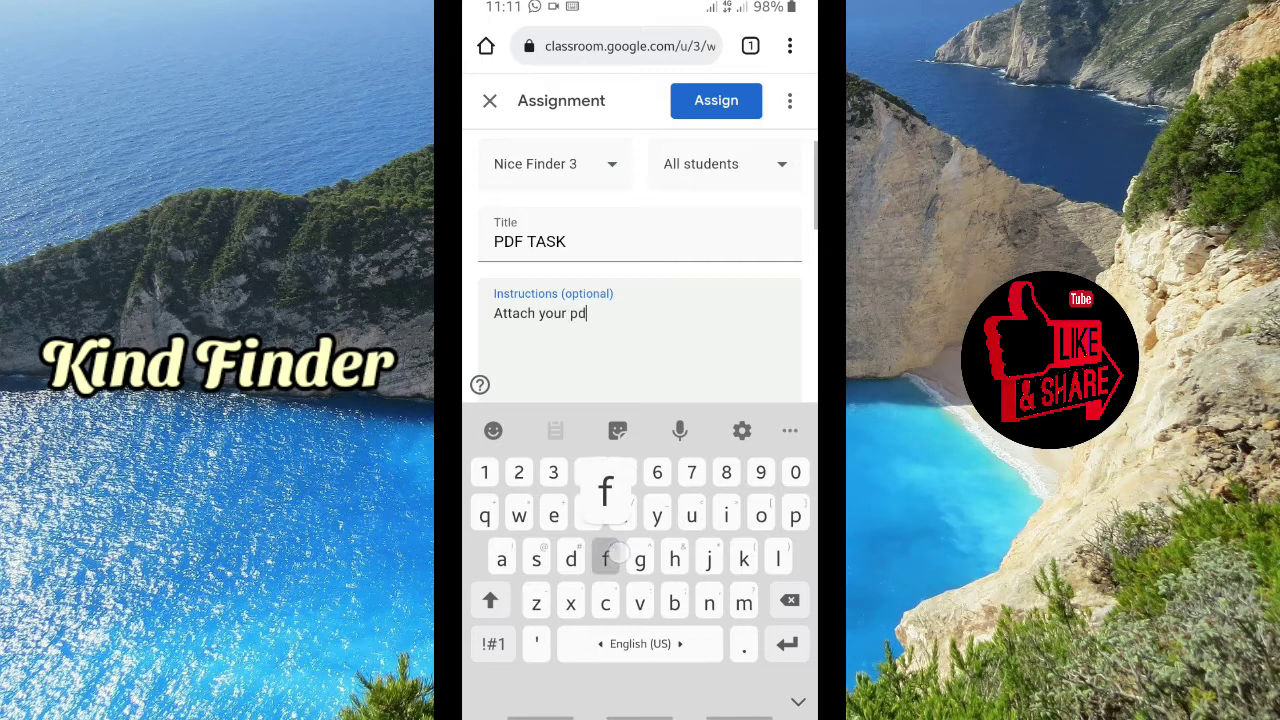
{"action": "type", "text": "ere"}
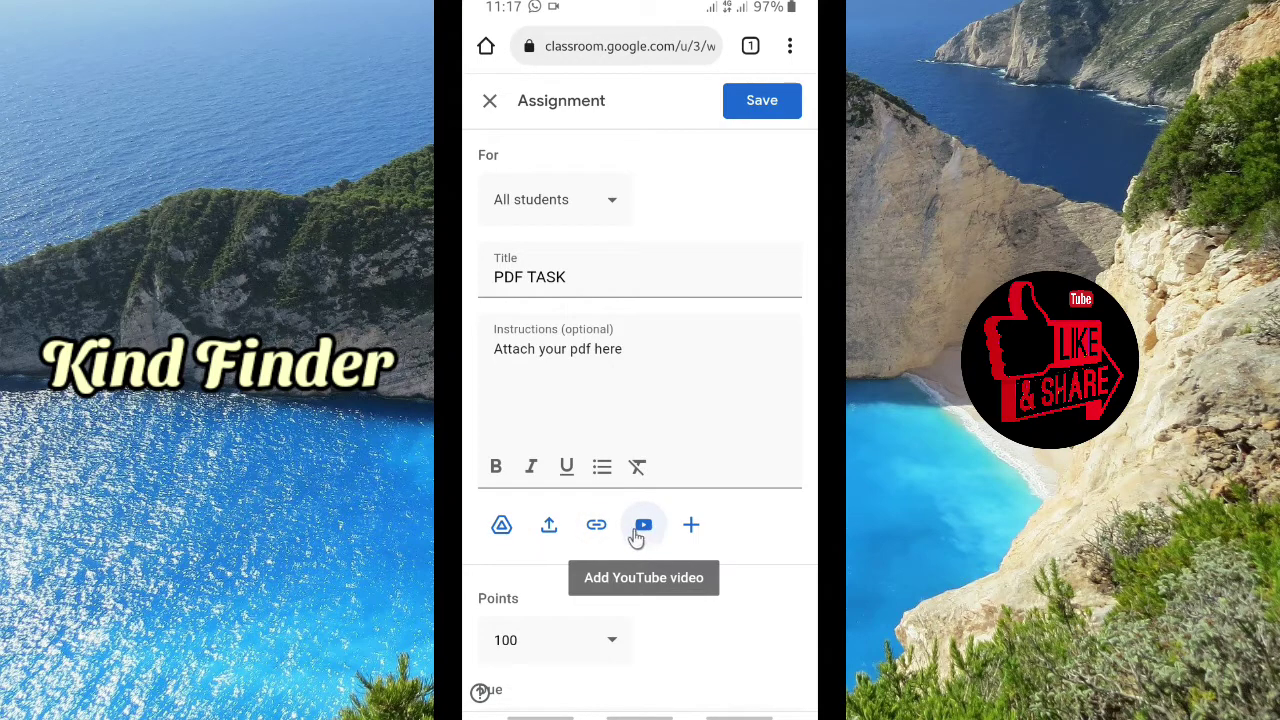
- Start uploading a file from the phone to PDF TASK and open the Files app's document list
{"action": "left_click", "coordinate": [549, 528]}
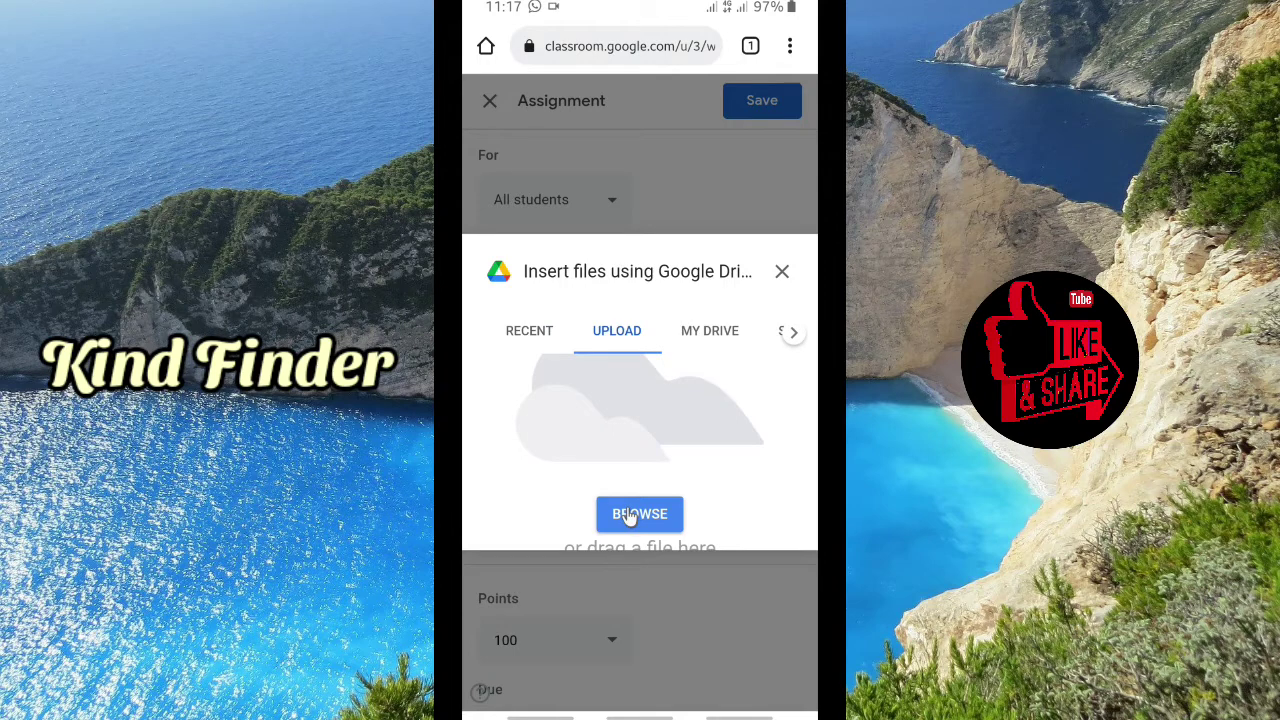
{"action": "left_click", "coordinate": [628, 514]}
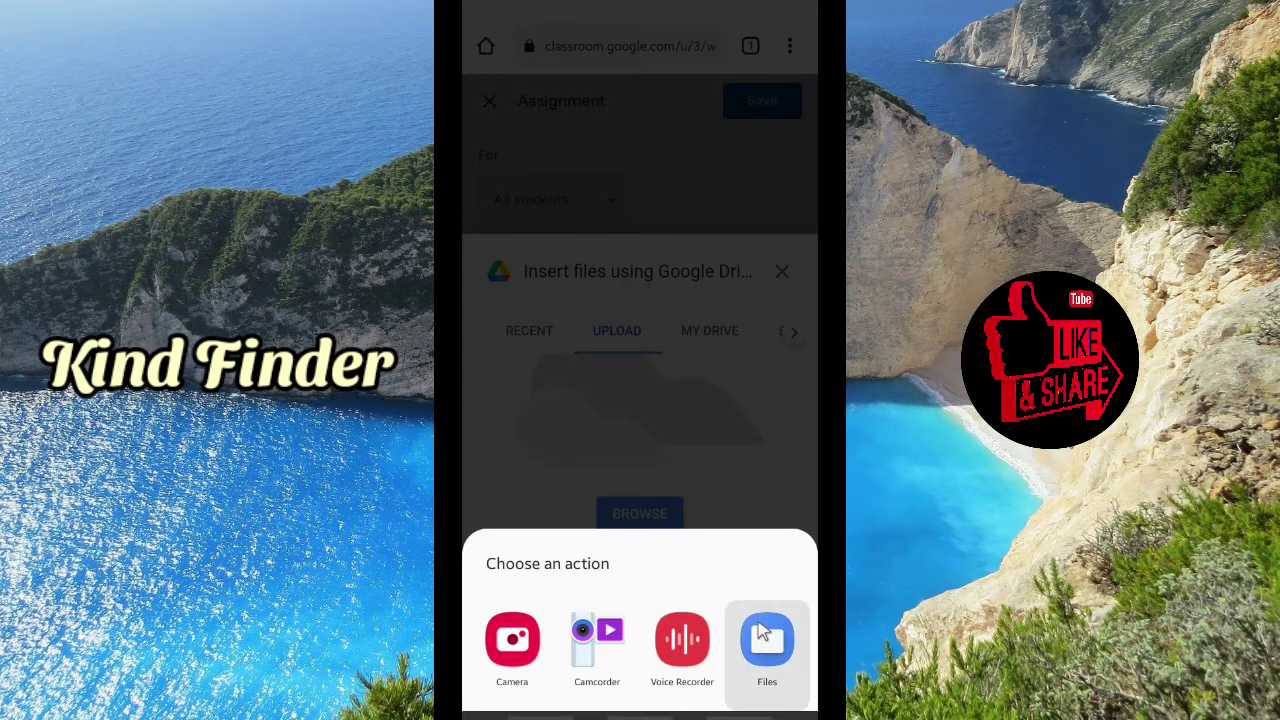
{"action": "left_click", "coordinate": [765, 638]}
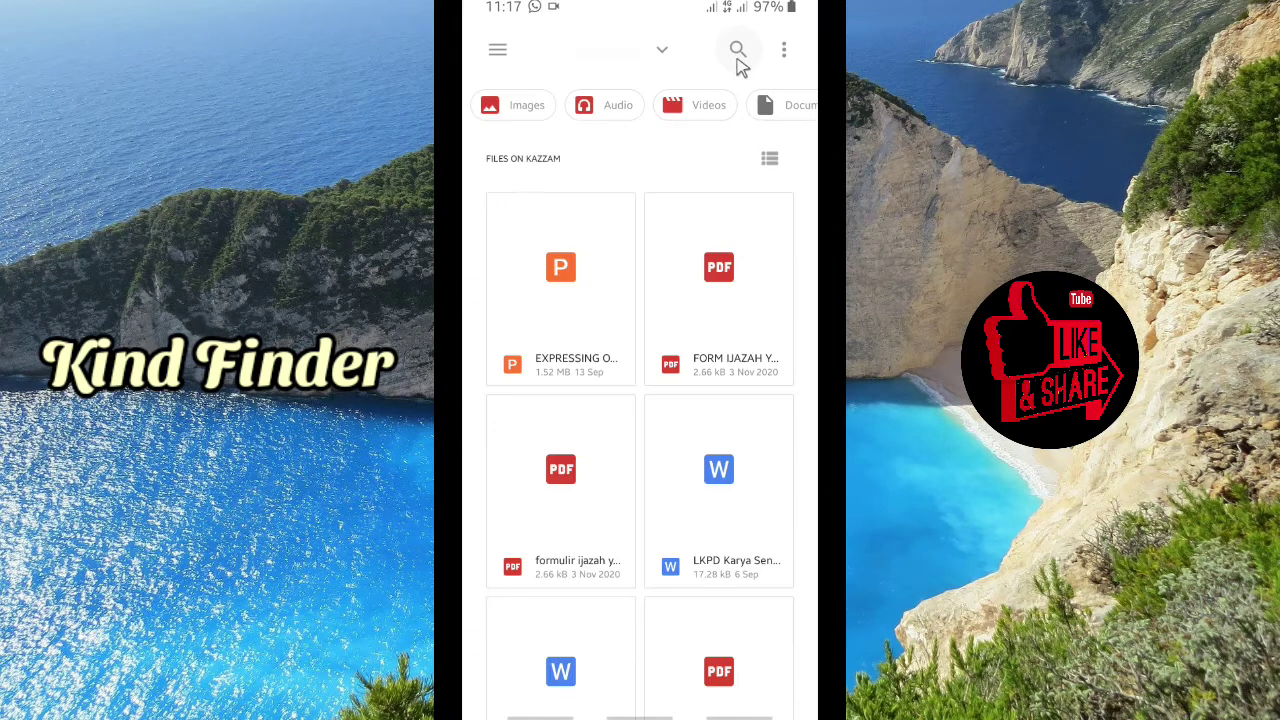
- Search the phone's files for 'pdf' and pick the PDF to upload to the assignment
{"action": "left_click", "coordinate": [737, 50]}
{"action": "left_click", "coordinate": [588, 155]}
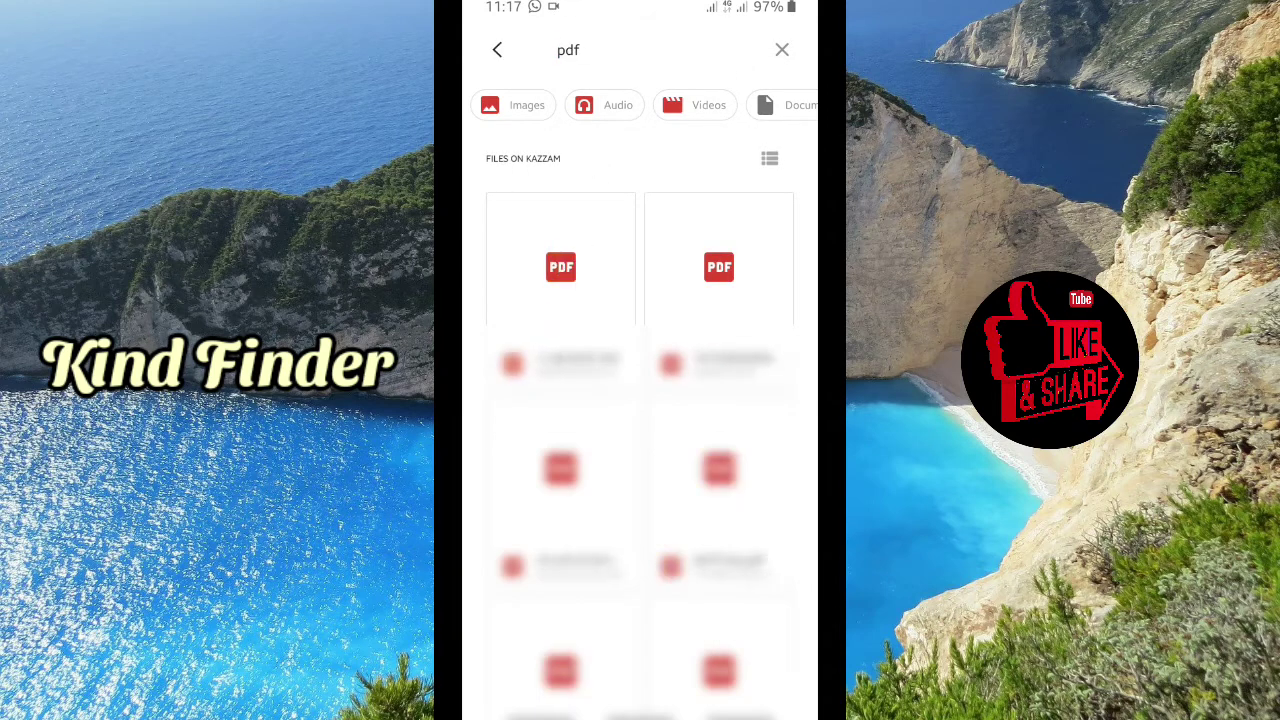
{"action": "left_click", "coordinate": [480, 692]}
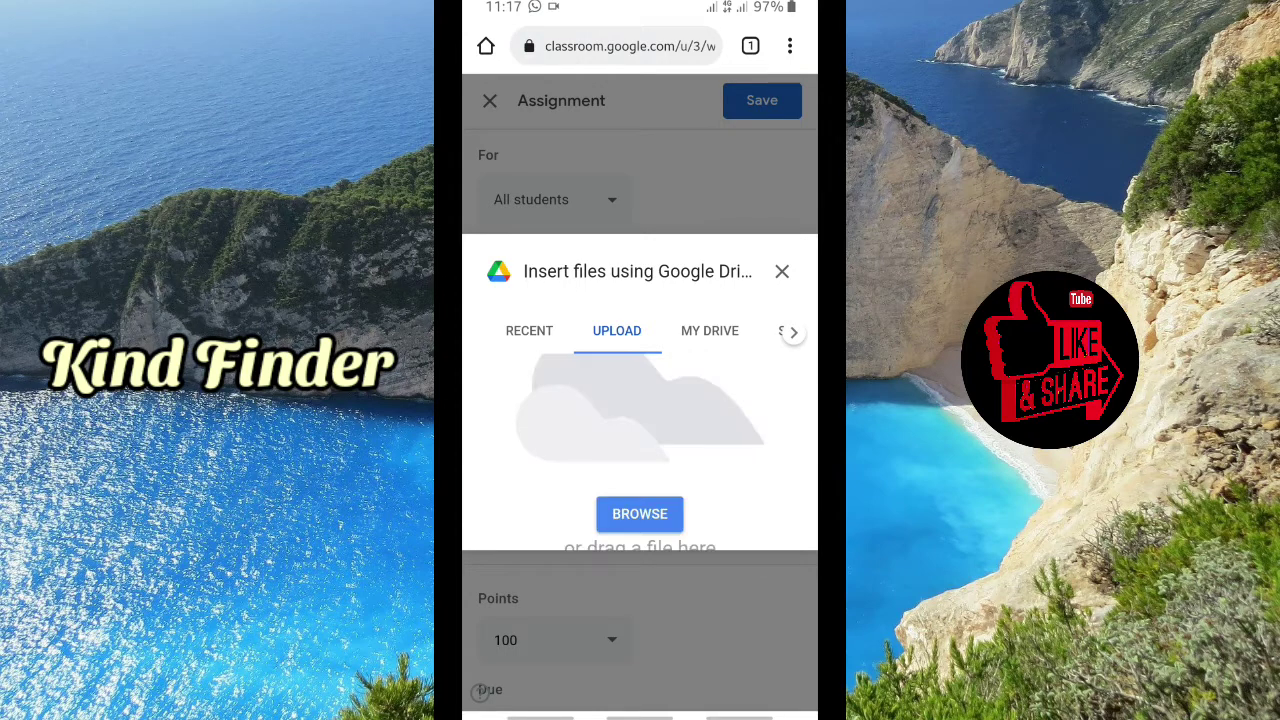
- Keep 11-20-2019-19.44.39.pdf view-only for students and save the PDF TASK assignment
{"action": "scroll", "coordinate": [640, 415], "scroll_direction": "down", "scroll_amount": 4}
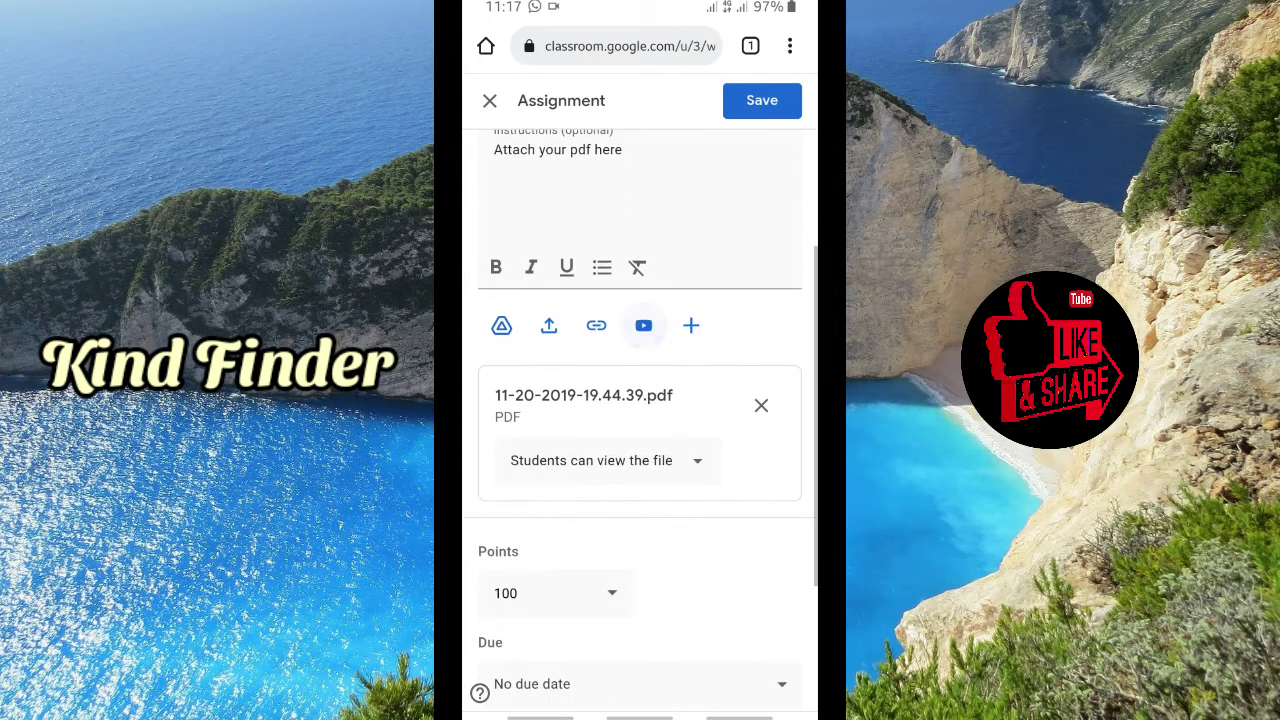
{"action": "left_click", "coordinate": [680, 460]}
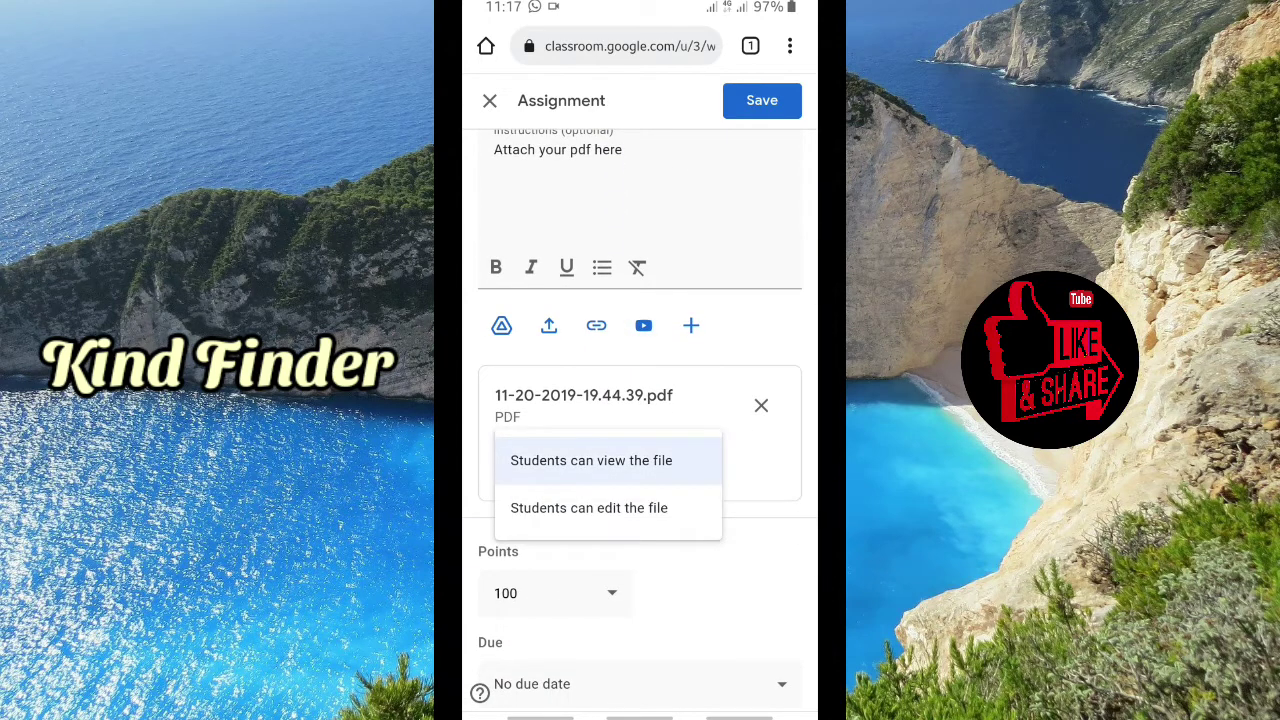
{"action": "scroll", "coordinate": [652, 520], "scroll_direction": "down", "scroll_amount": 1}
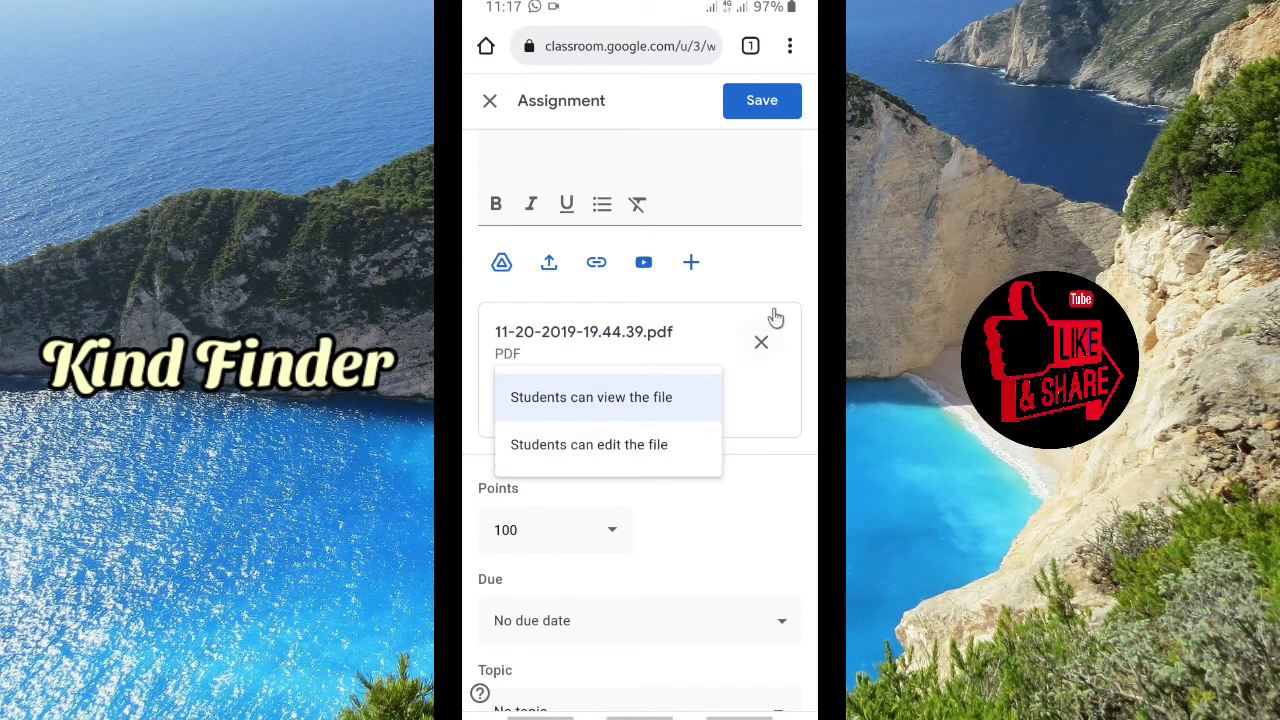
{"action": "left_click", "coordinate": [649, 405]}
{"action": "scroll", "coordinate": [596, 527], "scroll_direction": "up", "scroll_amount": 3}
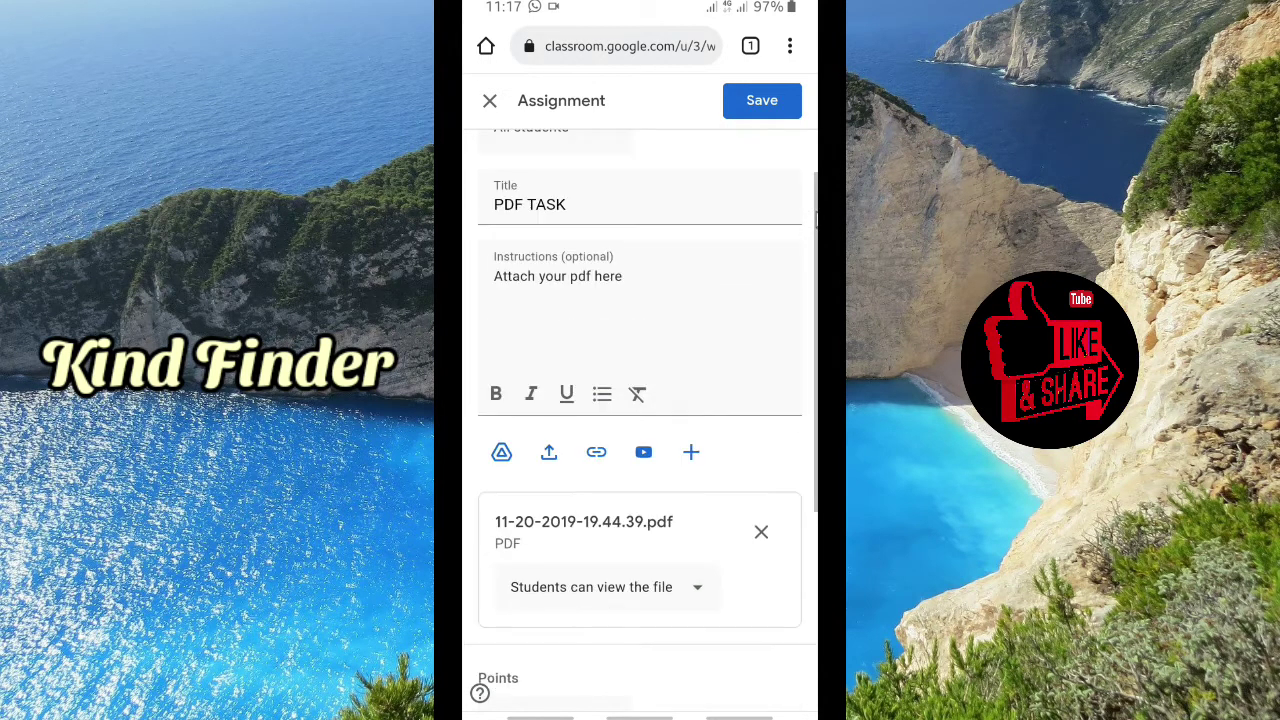
{"action": "left_click", "coordinate": [778, 105]}
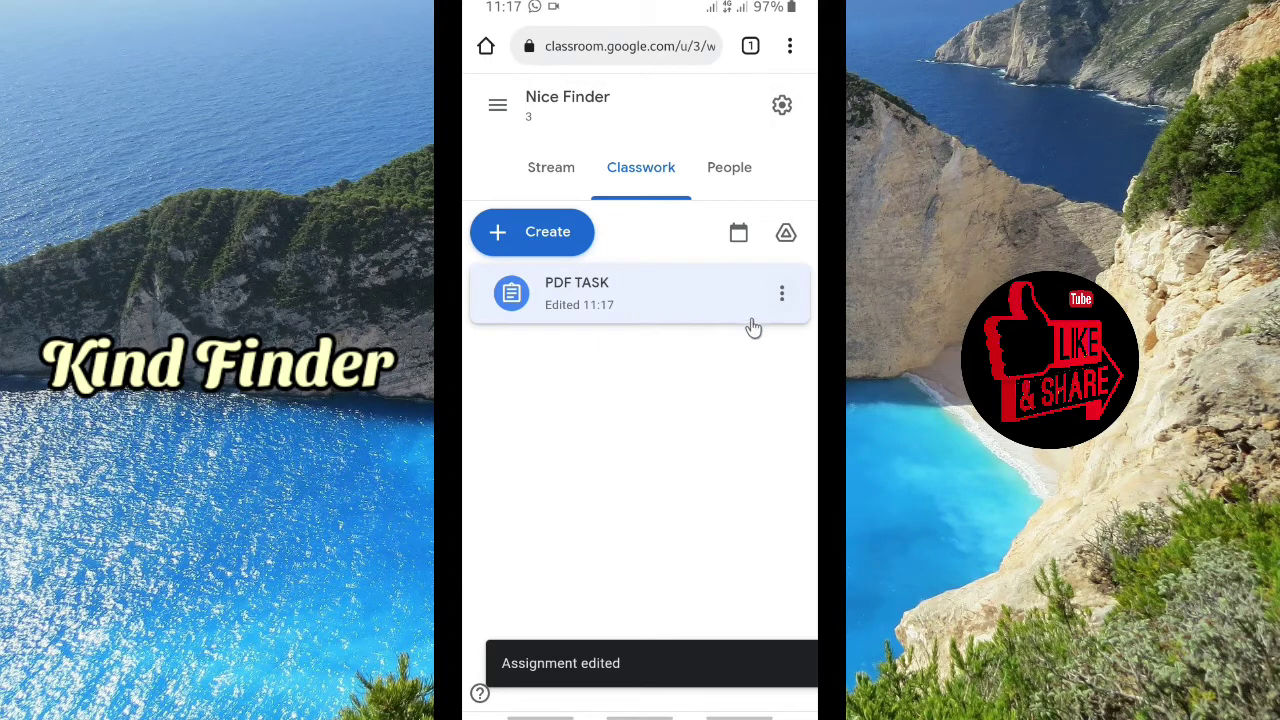
- Reopen PDF TASK in edit mode to confirm the PDF is attached, then go to the Android home screen
{"action": "left_click", "coordinate": [782, 296]}
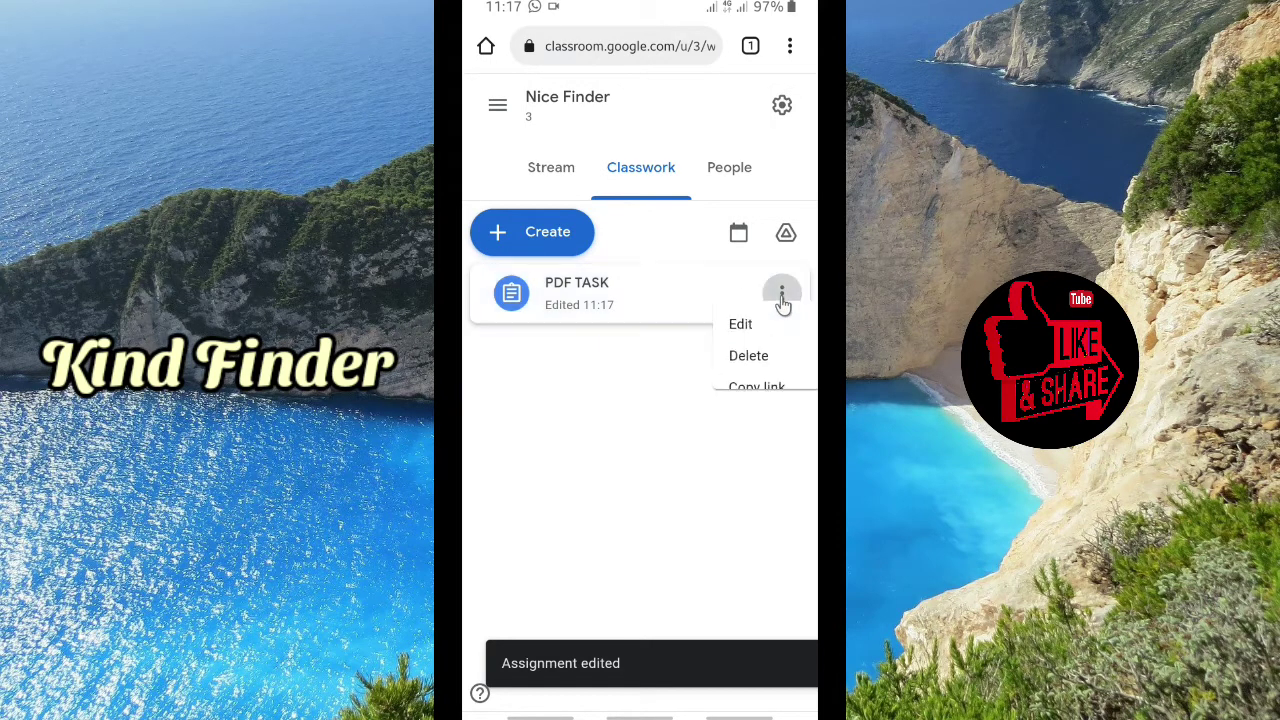
{"action": "left_click", "coordinate": [750, 340]}
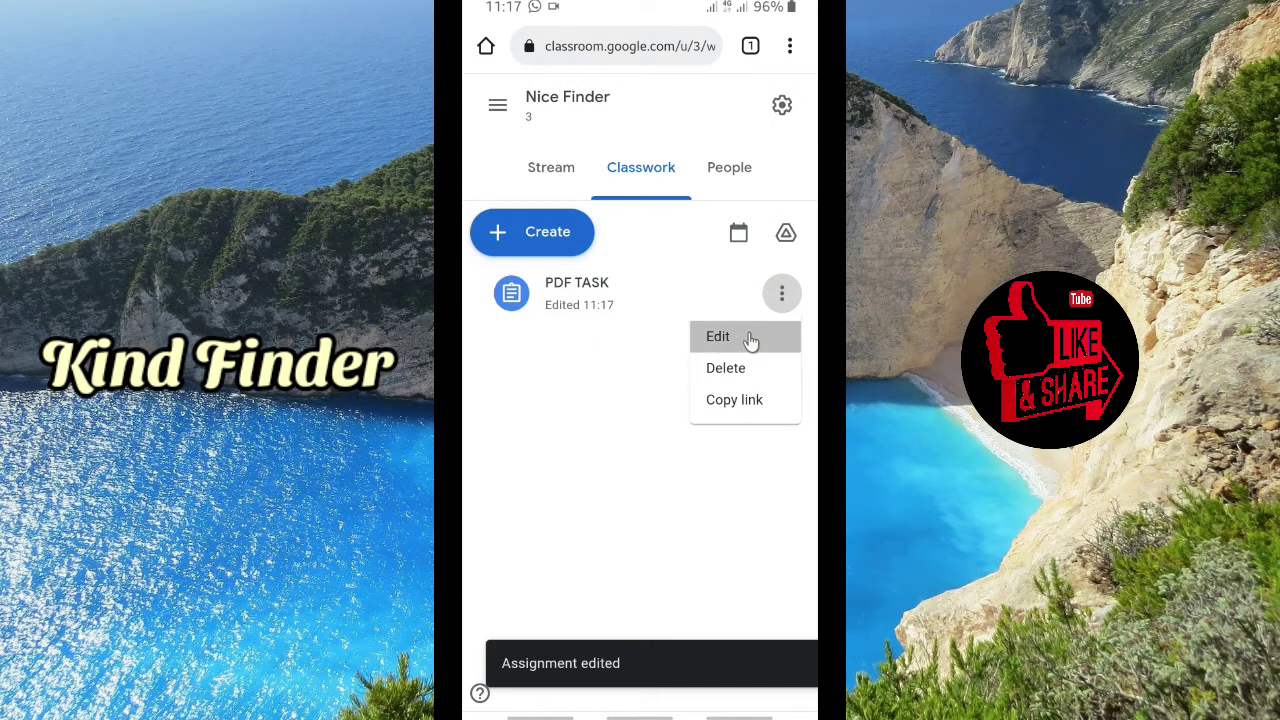
{"action": "scroll", "coordinate": [598, 415], "scroll_direction": "down", "scroll_amount": 5}
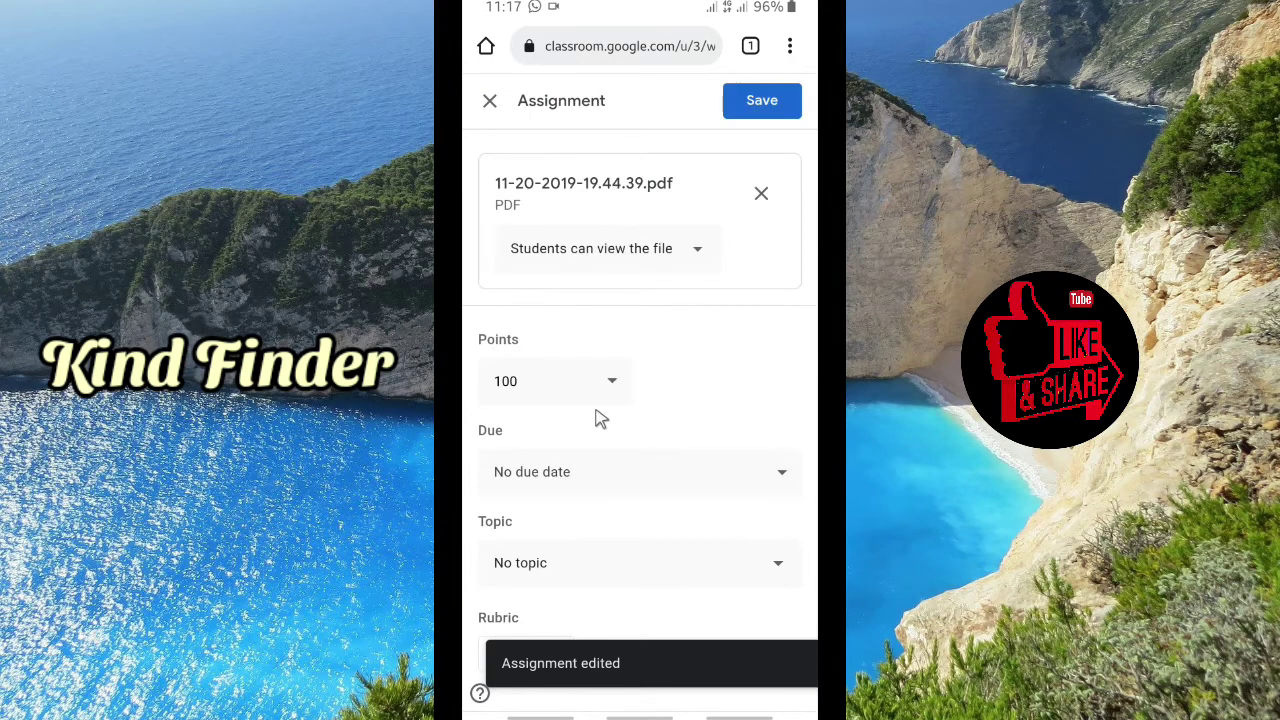
{"action": "scroll", "coordinate": [598, 418], "scroll_direction": "up", "scroll_amount": 3}
{"action": "right_click", "coordinate": [640, 469]}
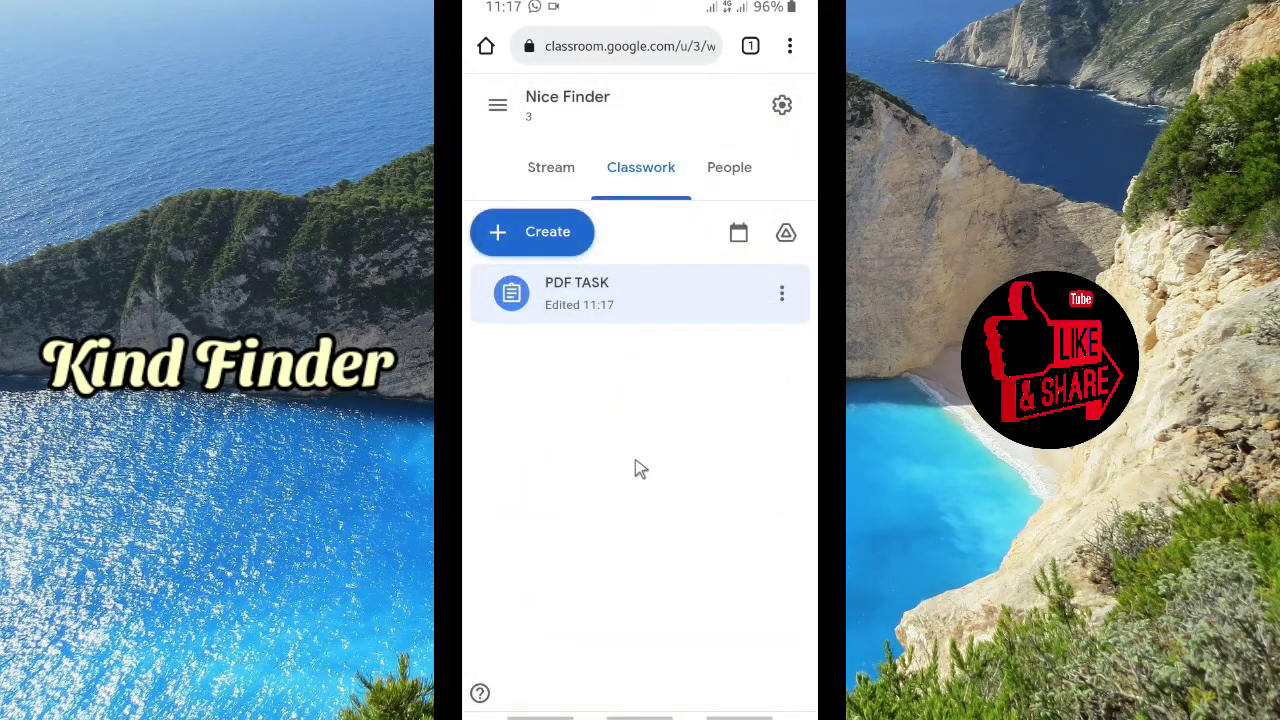
{"action": "left_click", "coordinate": [640, 716]}
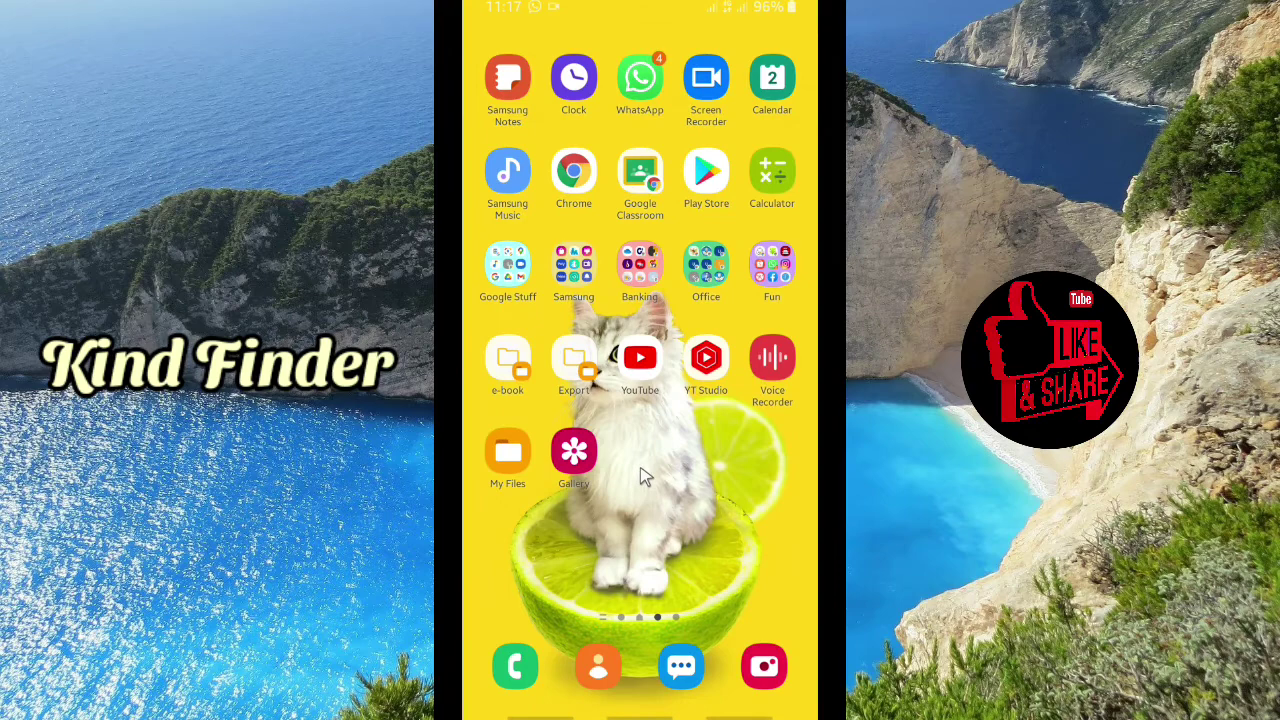
- Swipe to the home page with the Google search bar and cat wallpaper
{"action": "scroll", "coordinate": [645, 495], "scroll_direction": "up", "scroll_amount": 1}
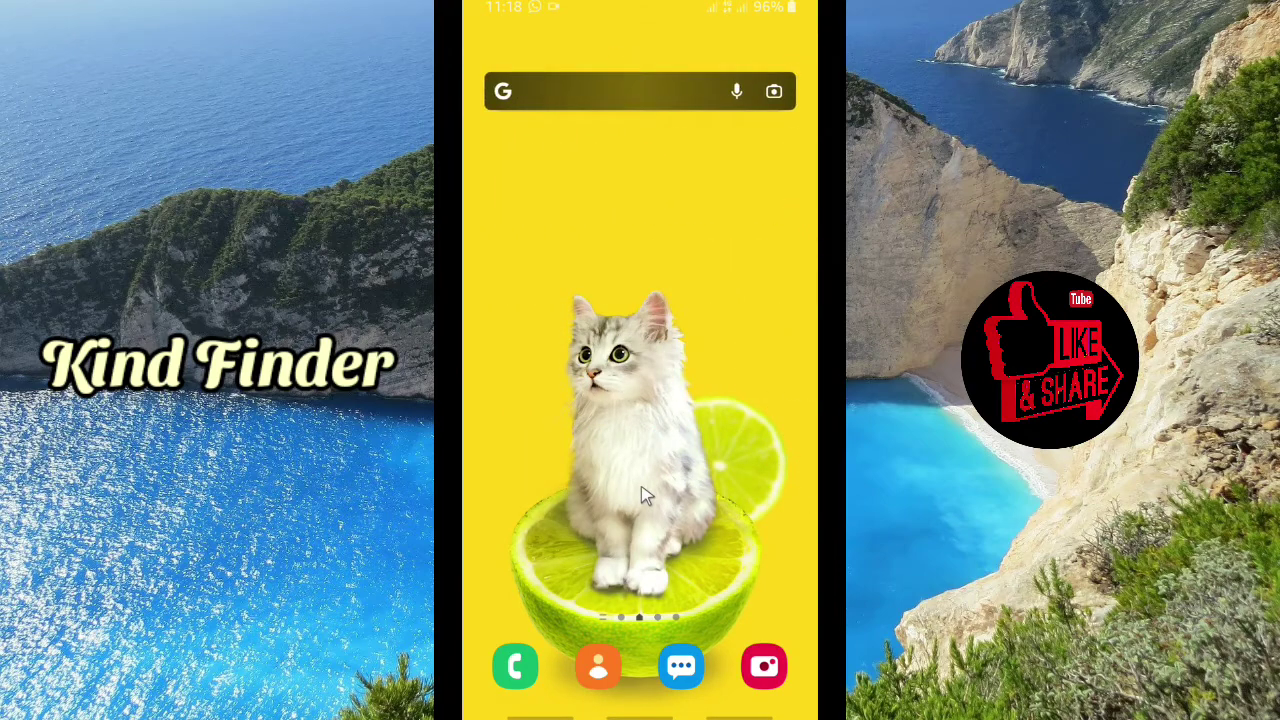